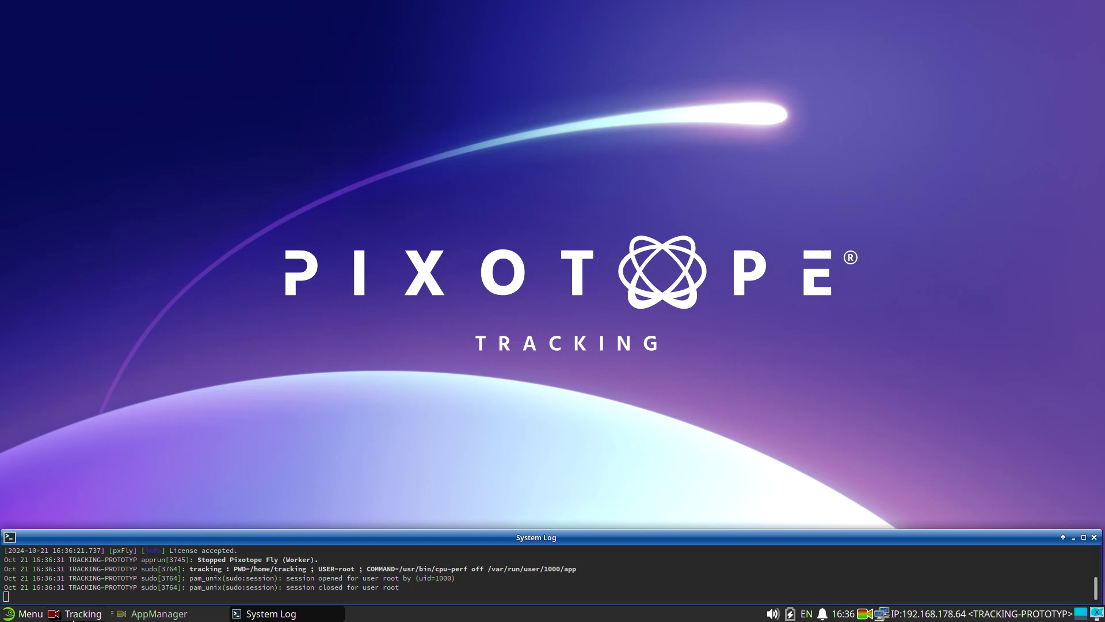
Launch the worker-only version of Pixotope Fly.
{"action": "left_click", "coordinate": [73, 616]}
{"action": "mouse_move", "coordinate": [131, 521]}
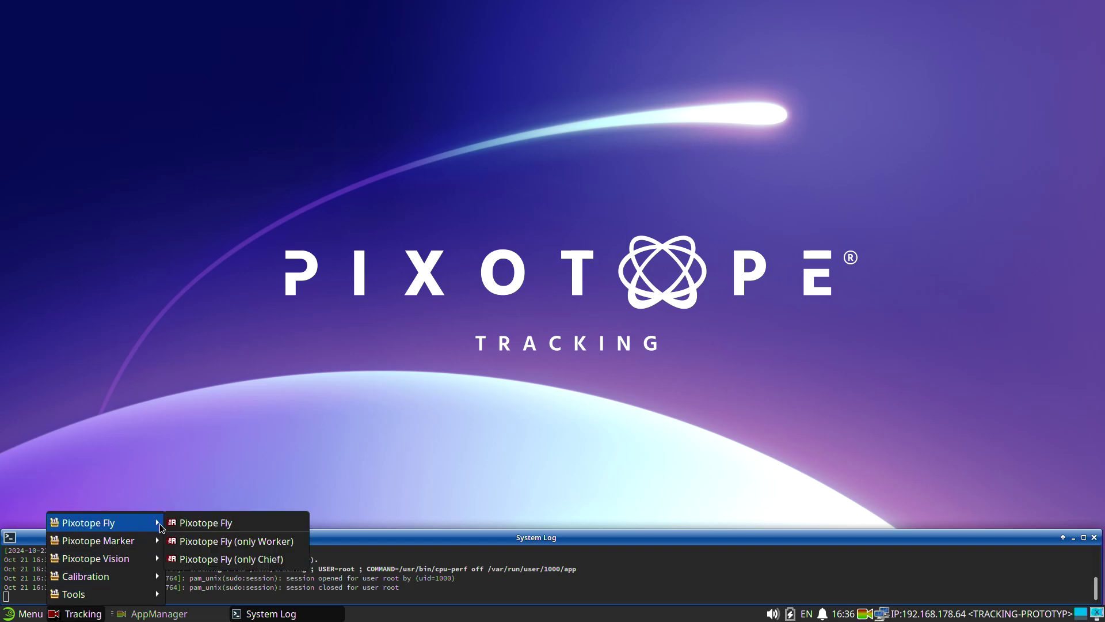
{"action": "left_click", "coordinate": [230, 541]}
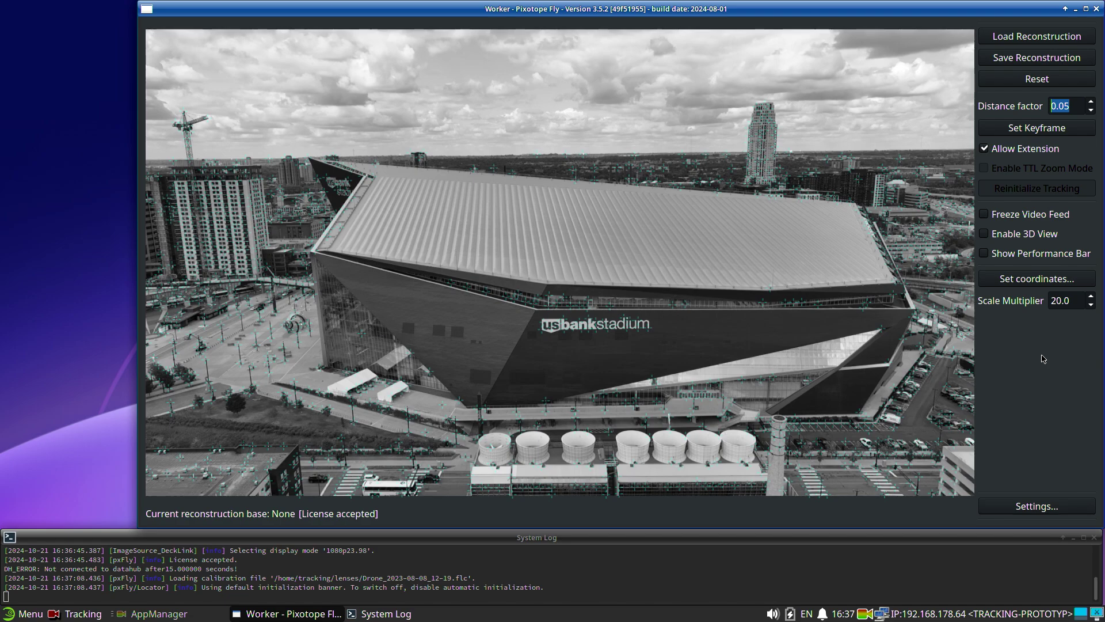
Choose Drone_2023-08-08_12-19.flc as the calibration file in the camera settings and close the settings.
{"action": "left_click", "coordinate": [1047, 506]}
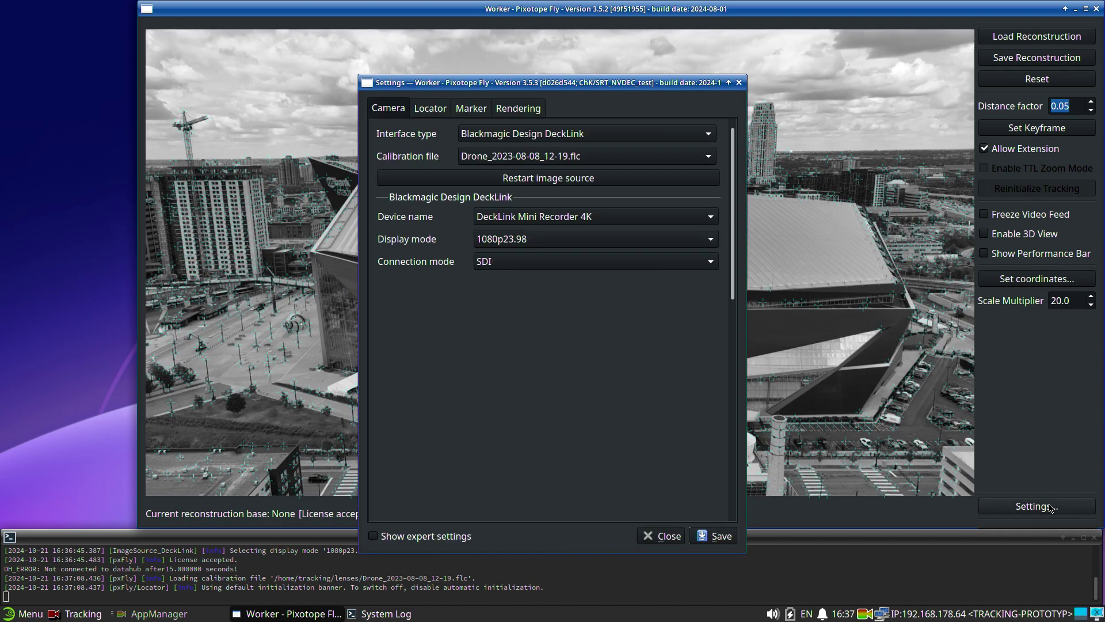
{"action": "left_click", "coordinate": [664, 157]}
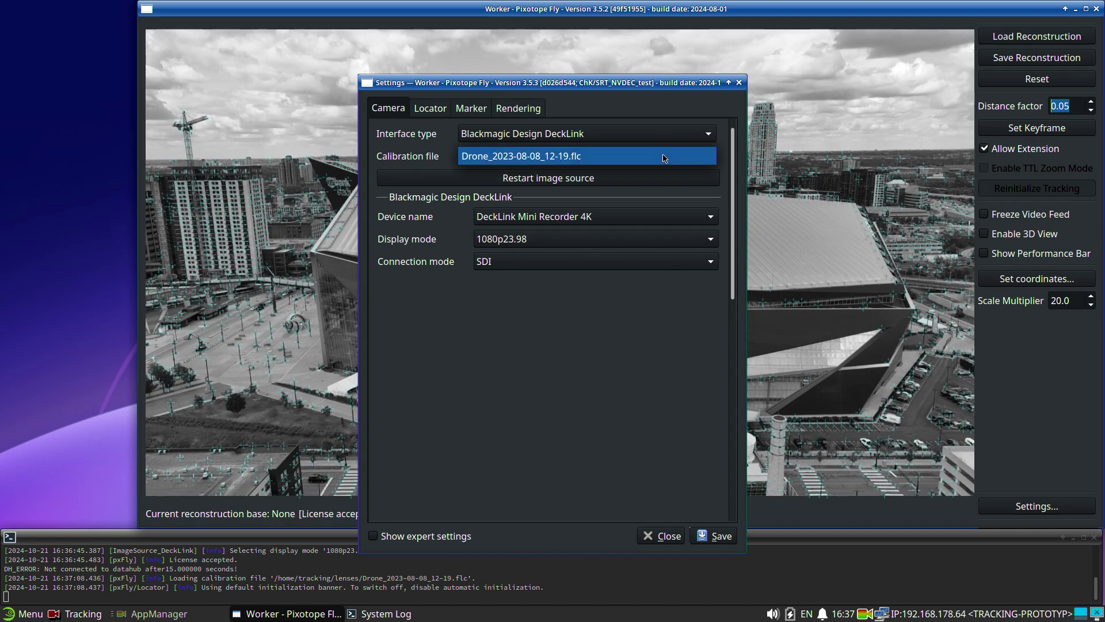
{"action": "left_click", "coordinate": [665, 156]}
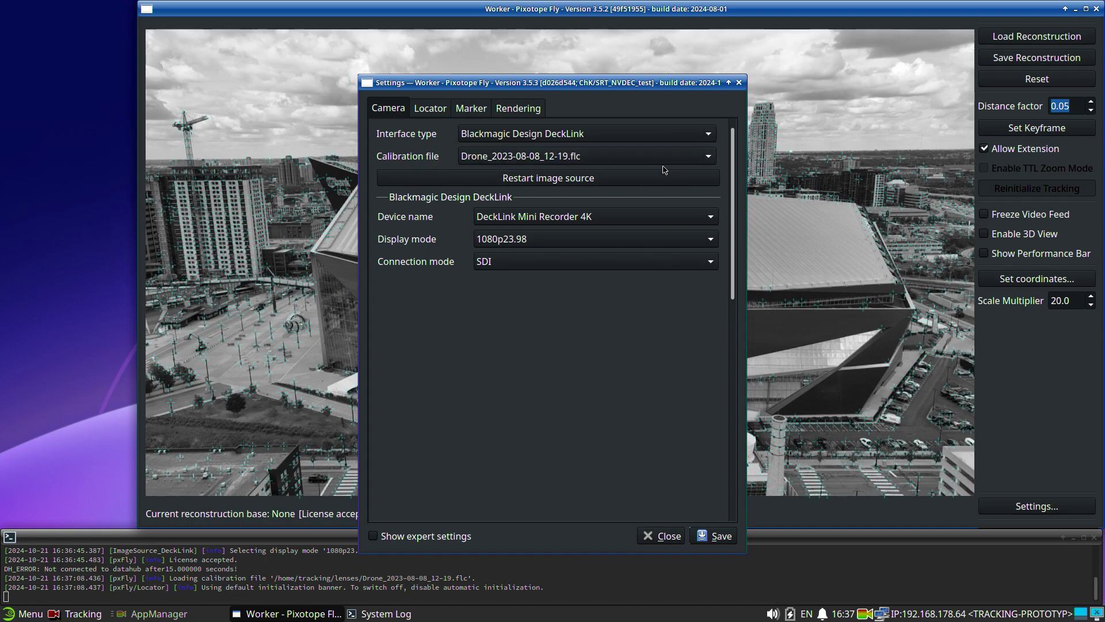
{"action": "left_click", "coordinate": [667, 536]}
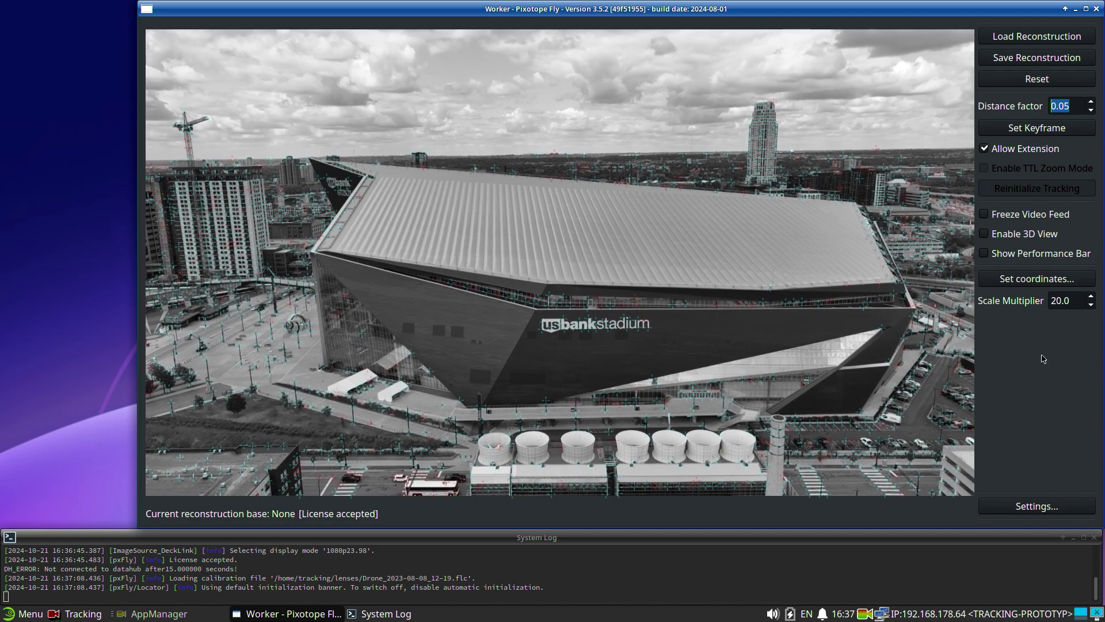
Set a series of tracking keyframes at successive drone positions as the camera flies around the stadium.
{"action": "left_click", "coordinate": [1069, 130]}
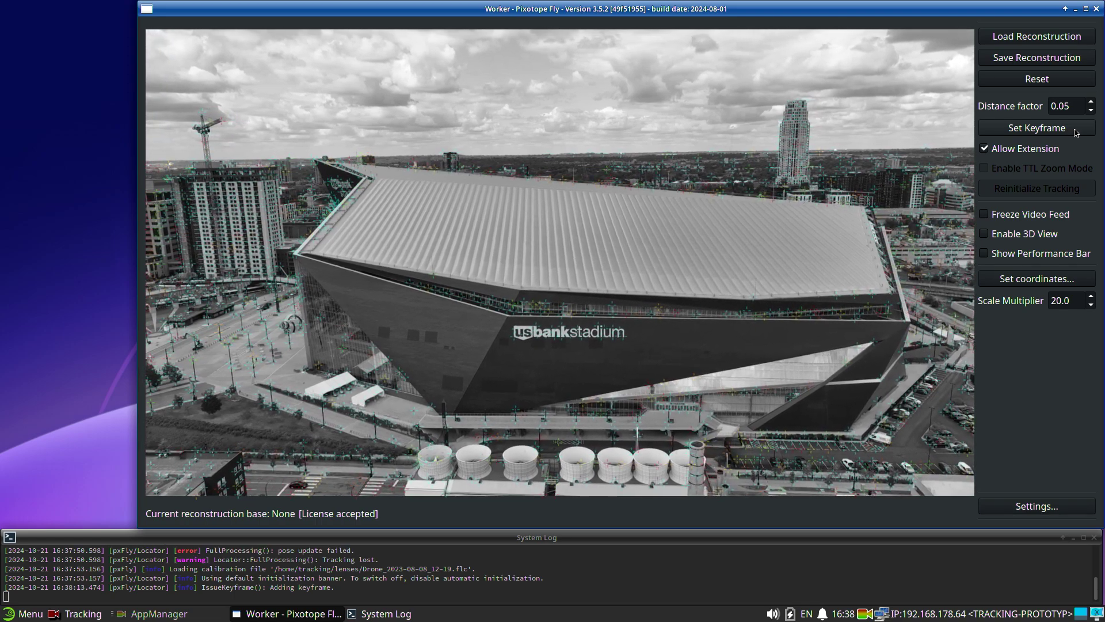
{"action": "left_click", "coordinate": [1075, 132]}
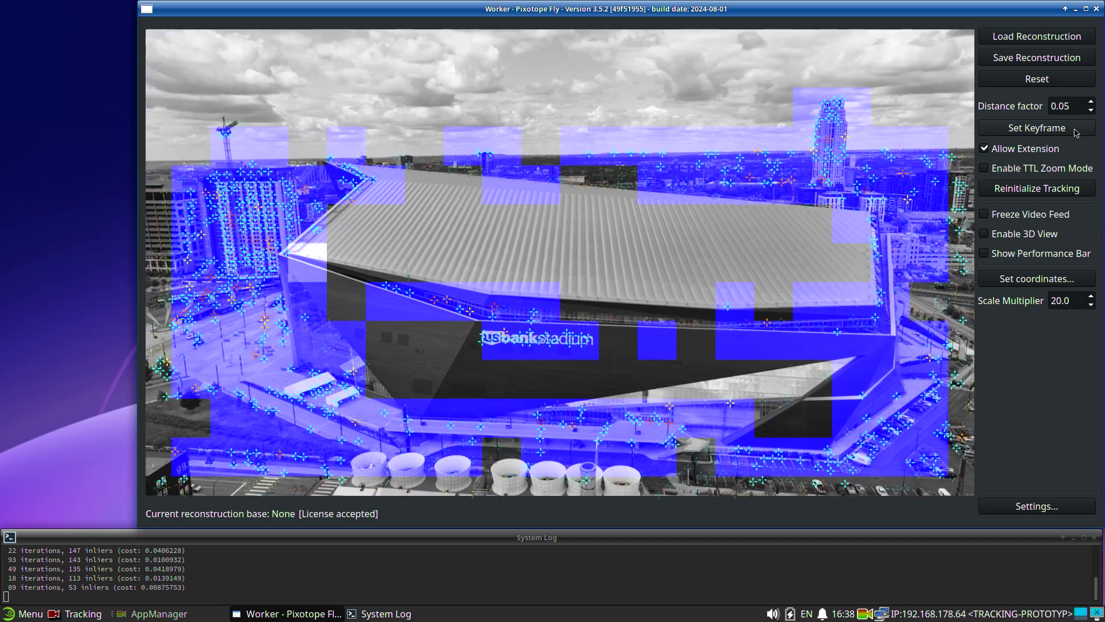
{"action": "left_click", "coordinate": [1075, 133]}
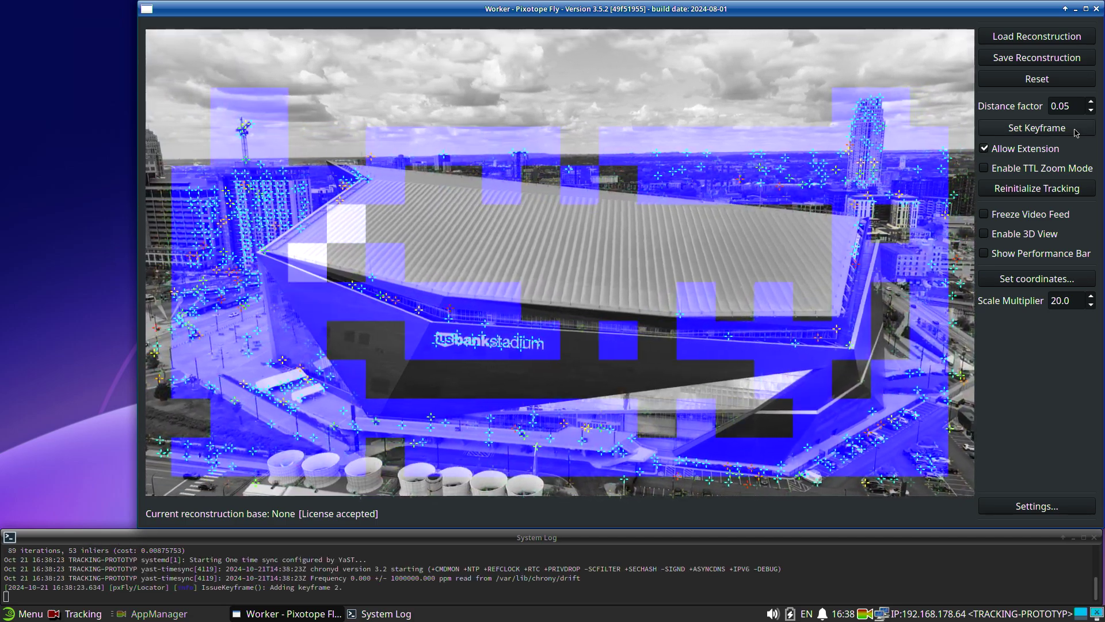
{"action": "left_click", "coordinate": [1075, 133]}
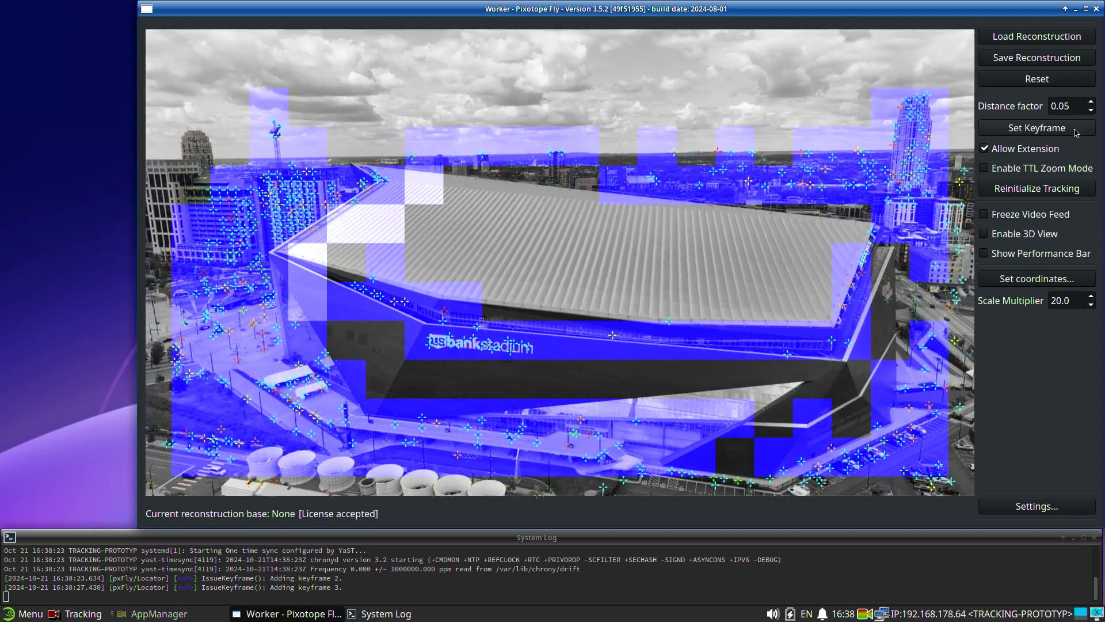
{"action": "left_click", "coordinate": [1075, 133]}
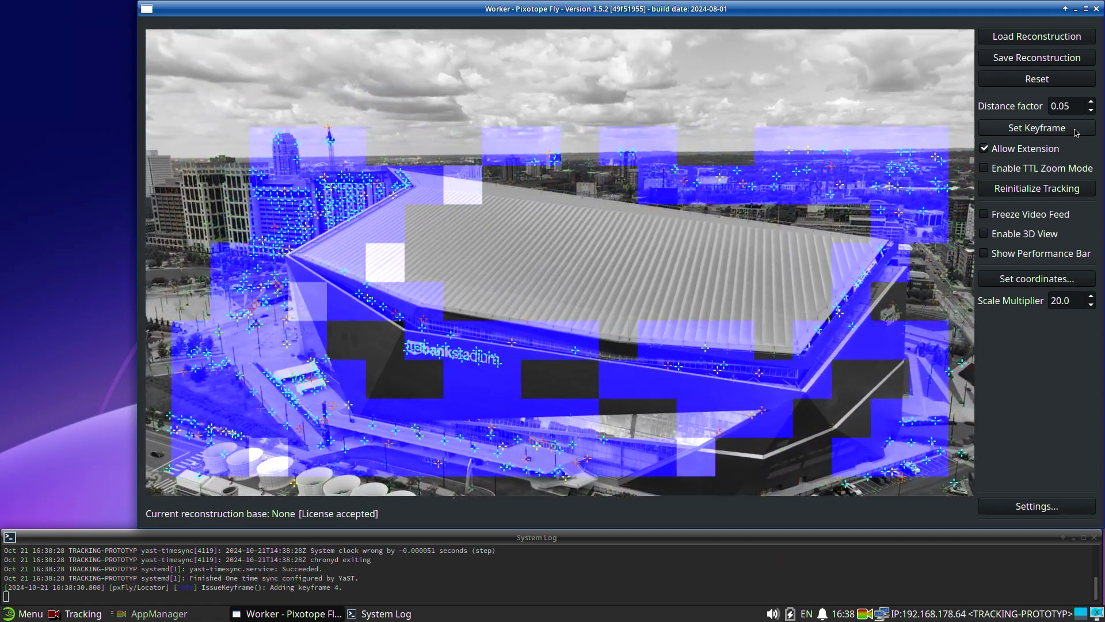
{"action": "left_click", "coordinate": [1075, 133]}
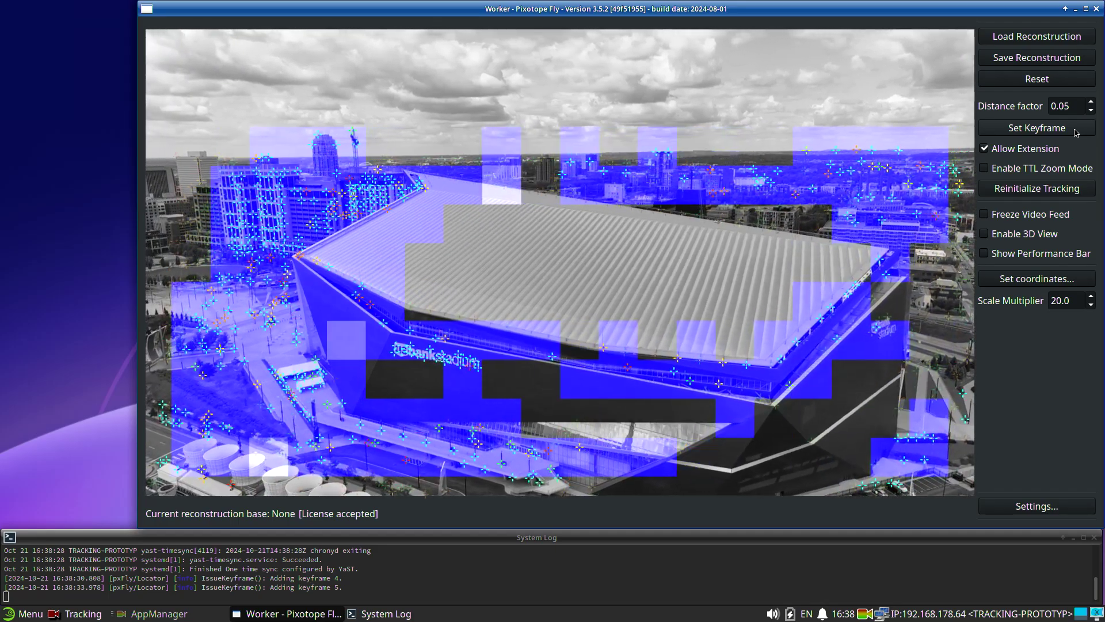
{"action": "left_click", "coordinate": [1075, 133]}
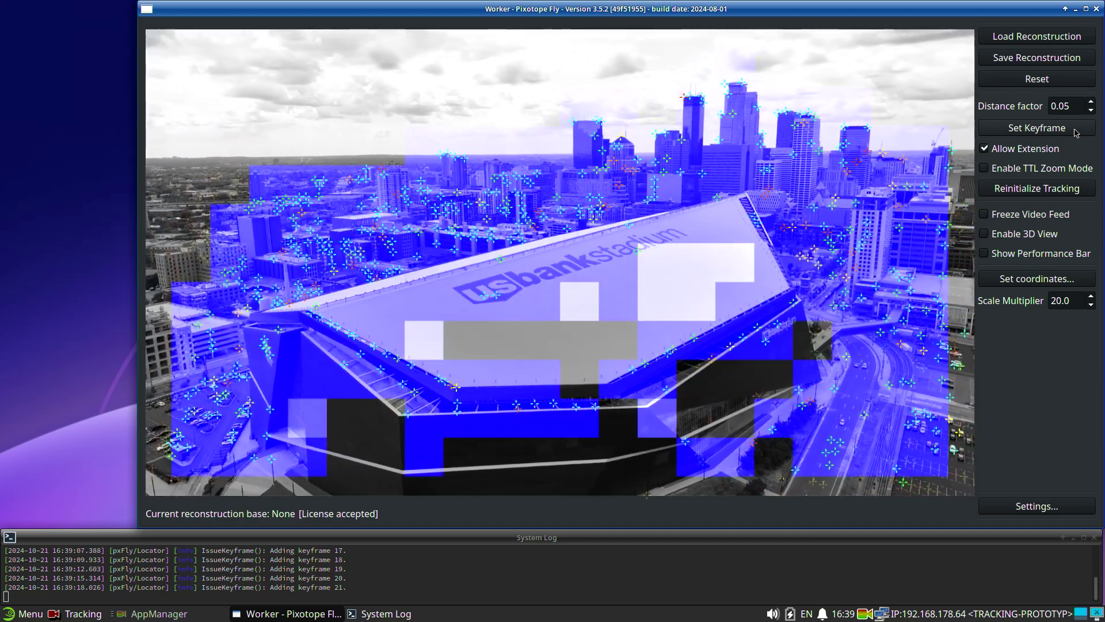
{"action": "left_click", "coordinate": [1075, 132]}
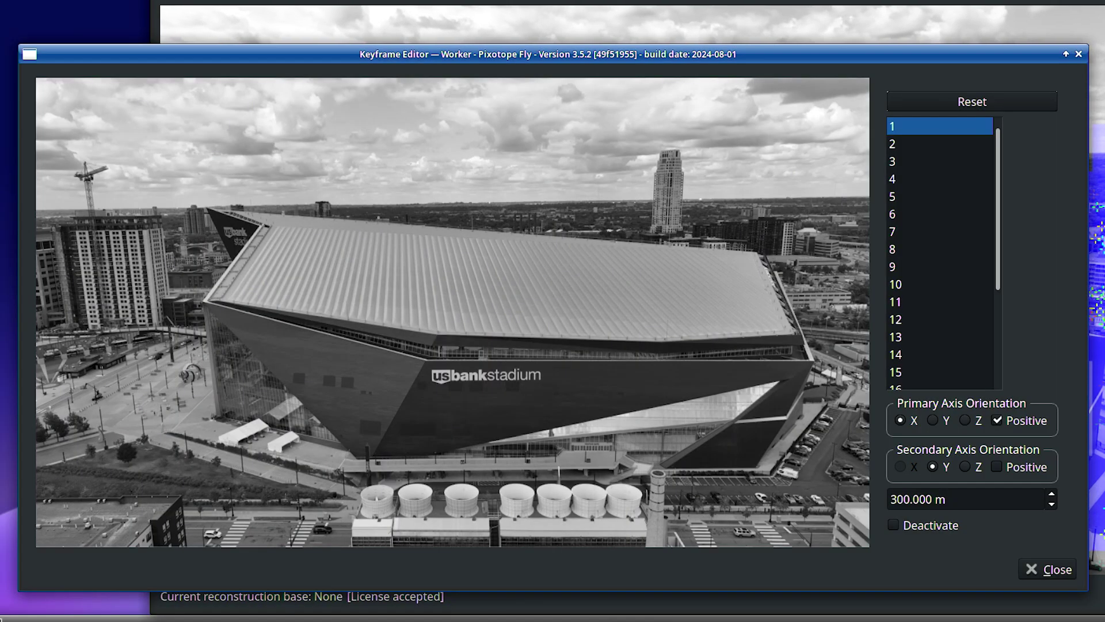
Open the coordinate setup and, in keyframe 16, mark the origin point at the near end of the roof ridge.
{"action": "left_click_drag", "start_coordinate": [936, 134], "coordinate": [924, 336]}
{"action": "scroll", "coordinate": [953, 323], "scroll_direction": "down", "scroll_amount": 1}
{"action": "scroll", "coordinate": [412, 382], "scroll_direction": "up", "scroll_amount": 2}
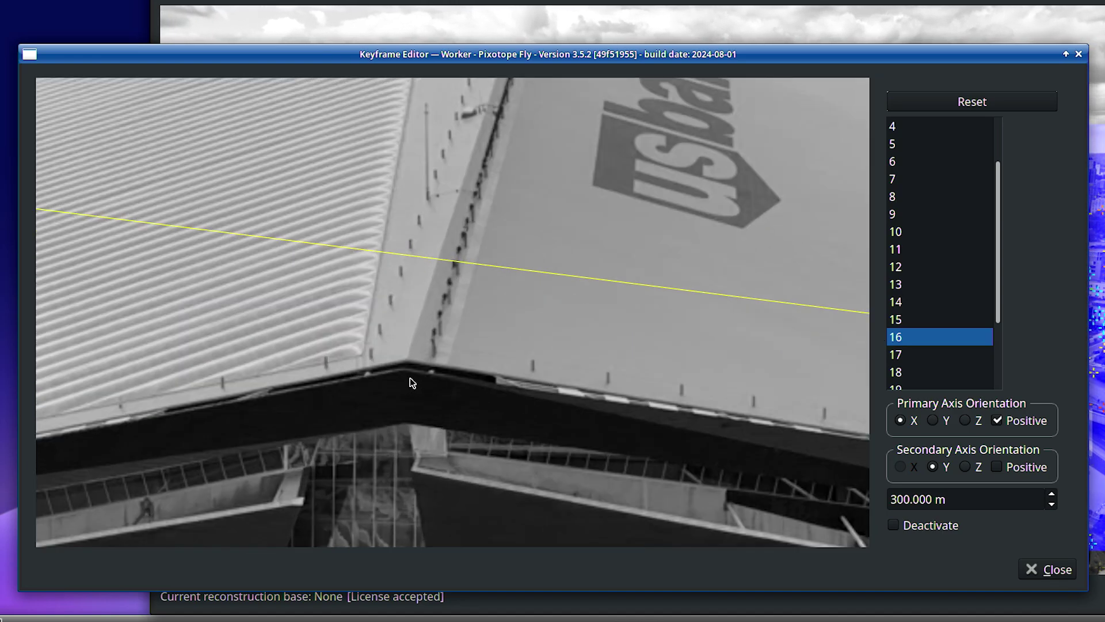
{"action": "scroll", "coordinate": [410, 378], "scroll_direction": "up", "scroll_amount": 2}
{"action": "left_click", "coordinate": [401, 337]}
{"action": "scroll", "coordinate": [451, 362], "scroll_direction": "down", "scroll_amount": 4}
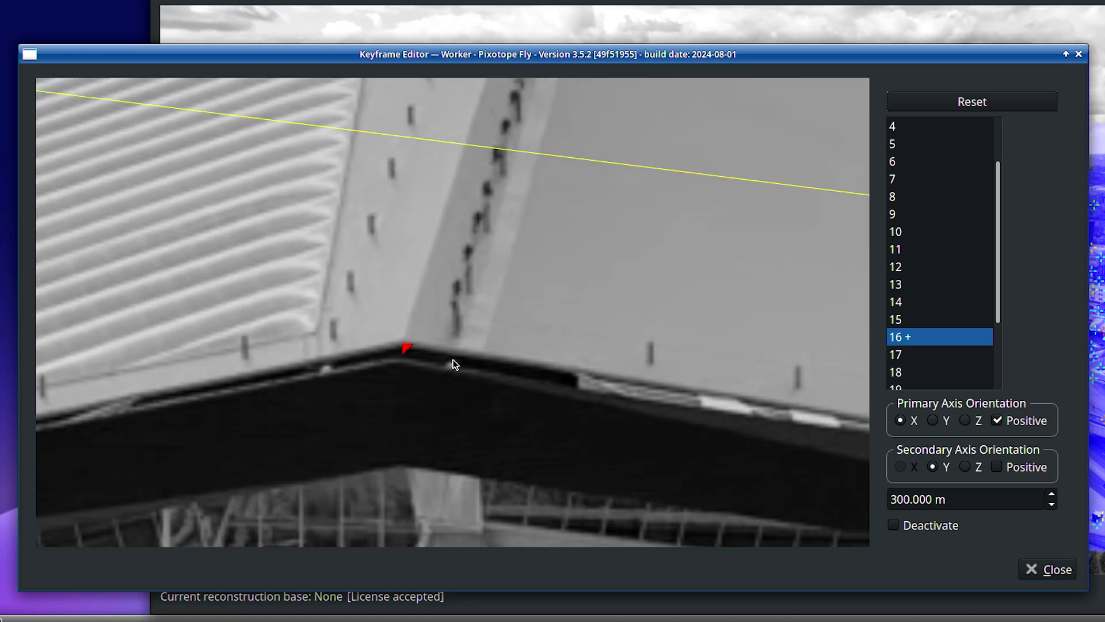
In keyframe 16, mark the primary axis point at the ridge's far peak and the third point near the light roof panel's outer corner.
{"action": "scroll", "coordinate": [473, 163], "scroll_direction": "up", "scroll_amount": 6}
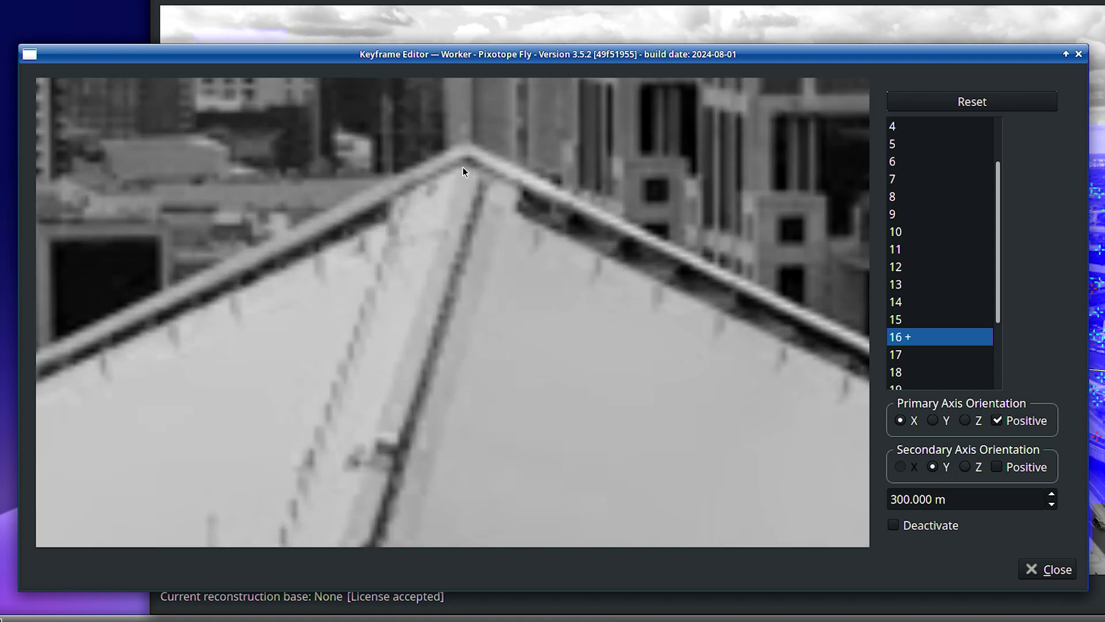
{"action": "left_click", "coordinate": [463, 167]}
{"action": "scroll", "coordinate": [525, 251], "scroll_direction": "down", "scroll_amount": 6}
{"action": "scroll", "coordinate": [527, 259], "scroll_direction": "down", "scroll_amount": 3}
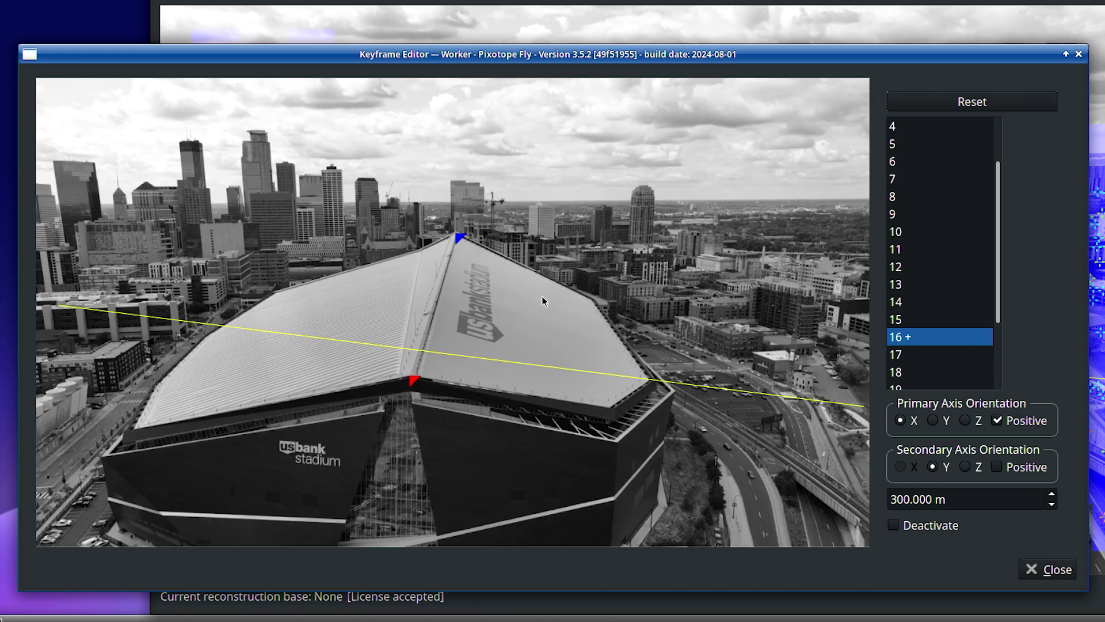
{"action": "scroll", "coordinate": [643, 379], "scroll_direction": "up", "scroll_amount": 8}
{"action": "scroll", "coordinate": [641, 377], "scroll_direction": "up", "scroll_amount": 3}
{"action": "left_click", "coordinate": [618, 345]}
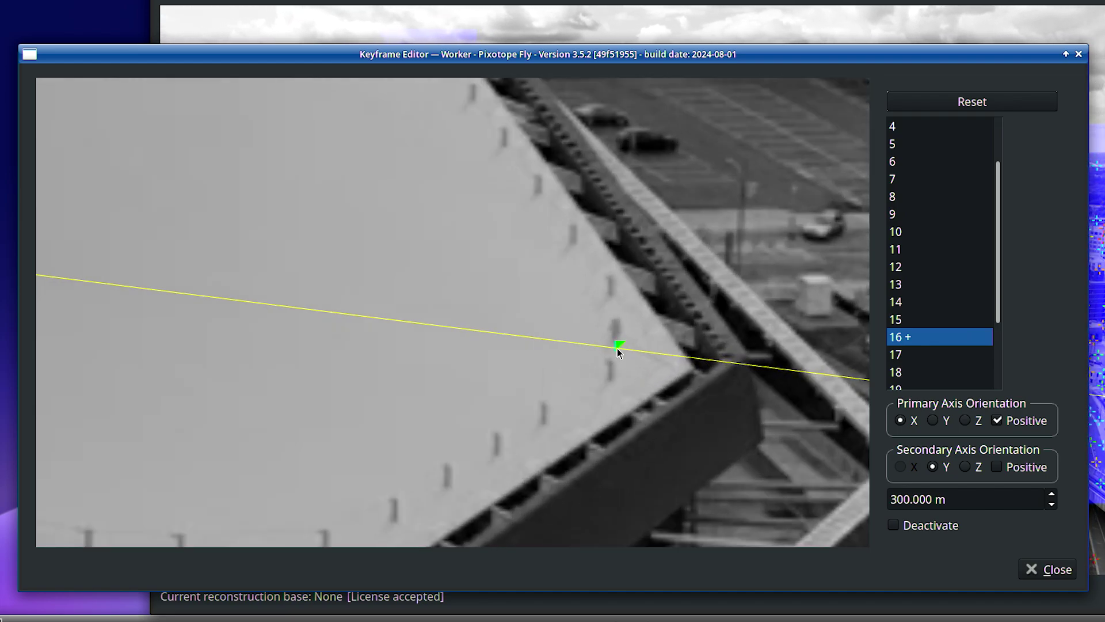
{"action": "scroll", "coordinate": [628, 374], "scroll_direction": "down", "scroll_amount": 10}
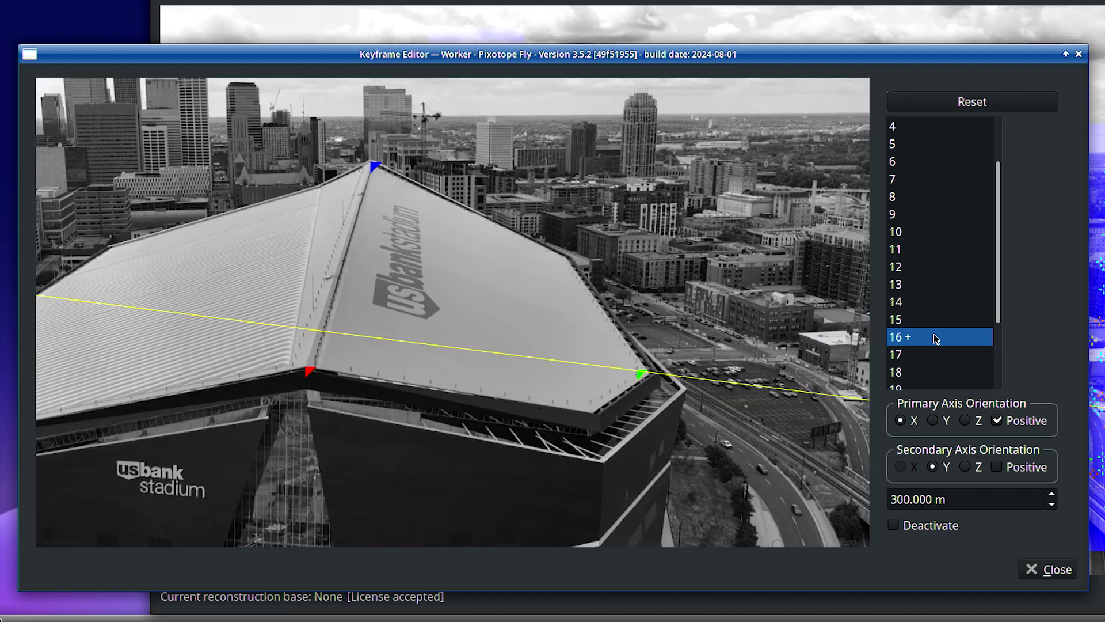
In keyframe 18, mark the matching origin point at the near end of the roof ridge.
{"action": "left_click", "coordinate": [935, 353]}
{"action": "left_click", "coordinate": [935, 372]}
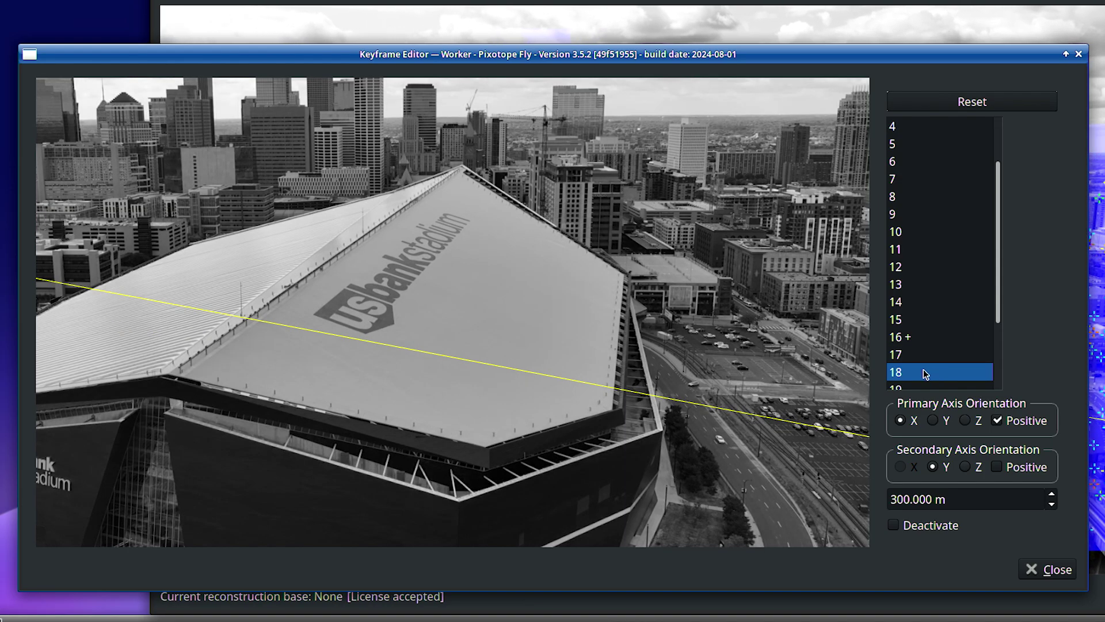
{"action": "scroll", "coordinate": [174, 374], "scroll_direction": "up", "scroll_amount": 10}
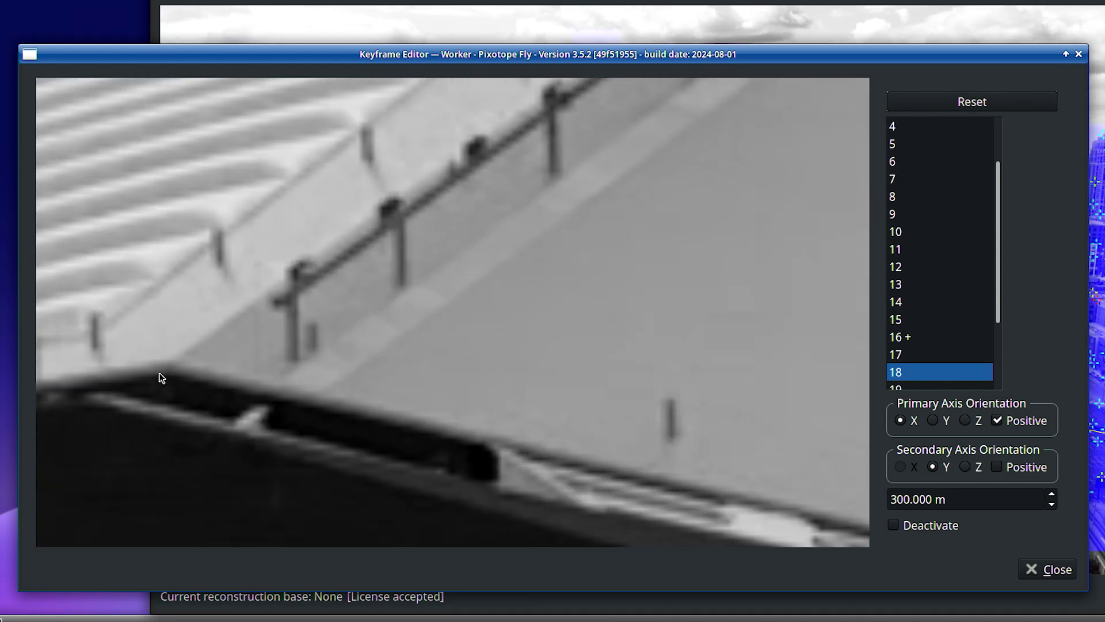
{"action": "scroll", "coordinate": [263, 397], "scroll_direction": "down", "scroll_amount": 10}
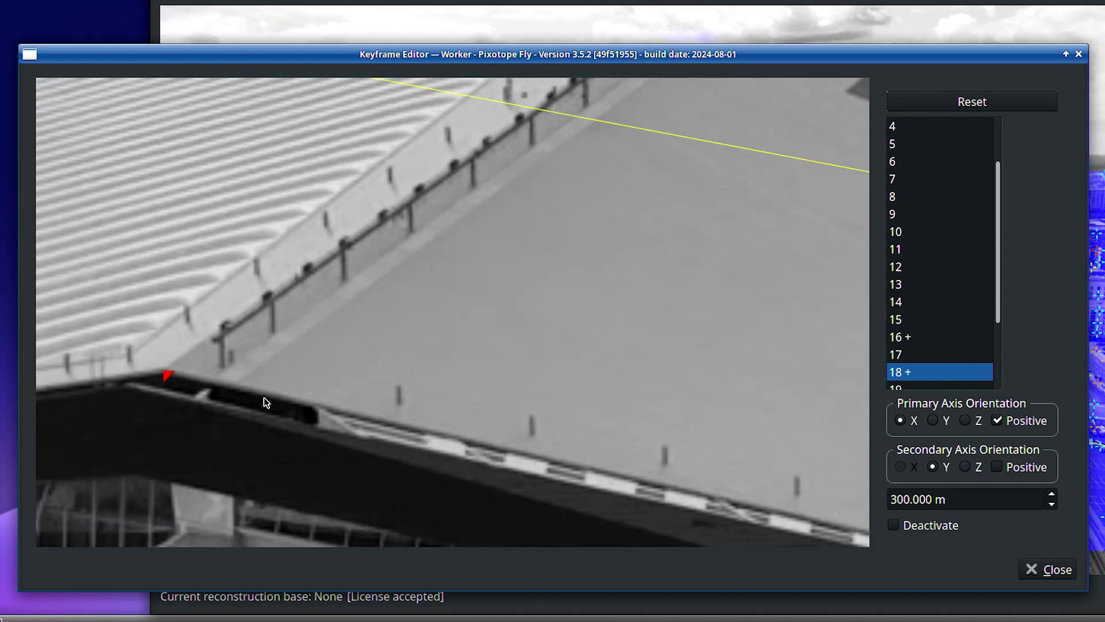
{"action": "scroll", "coordinate": [504, 135], "scroll_direction": "down", "scroll_amount": 5}
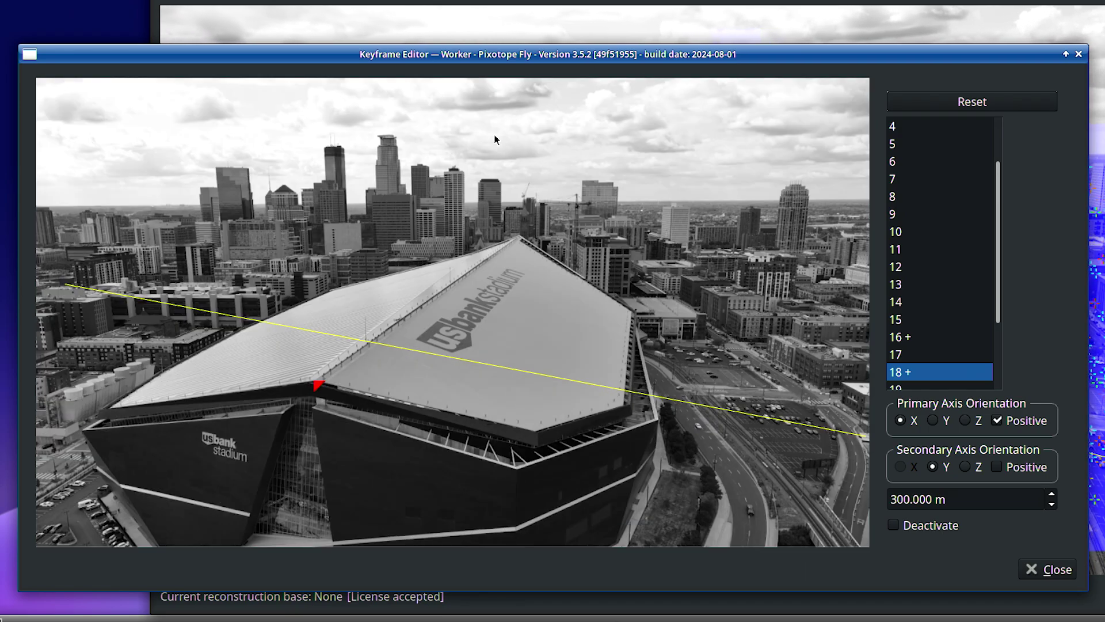
In keyframe 18, mark the matching points at the ridge's far peak and near the light roof panel's outer corner.
{"action": "scroll", "coordinate": [516, 239], "scroll_direction": "up", "scroll_amount": 10}
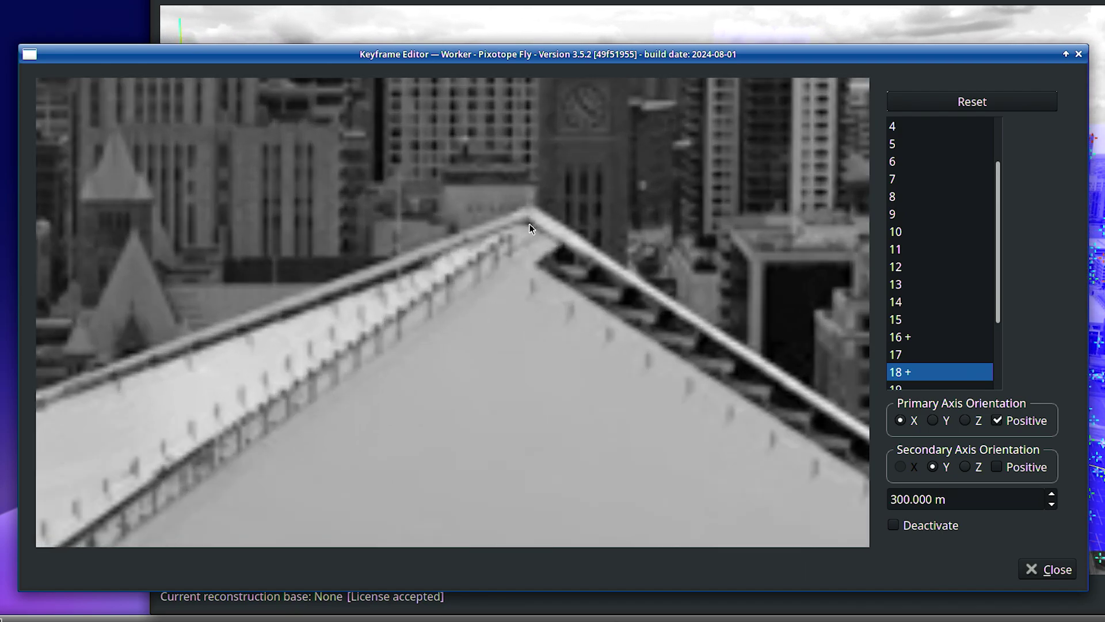
{"action": "left_click", "coordinate": [523, 227]}
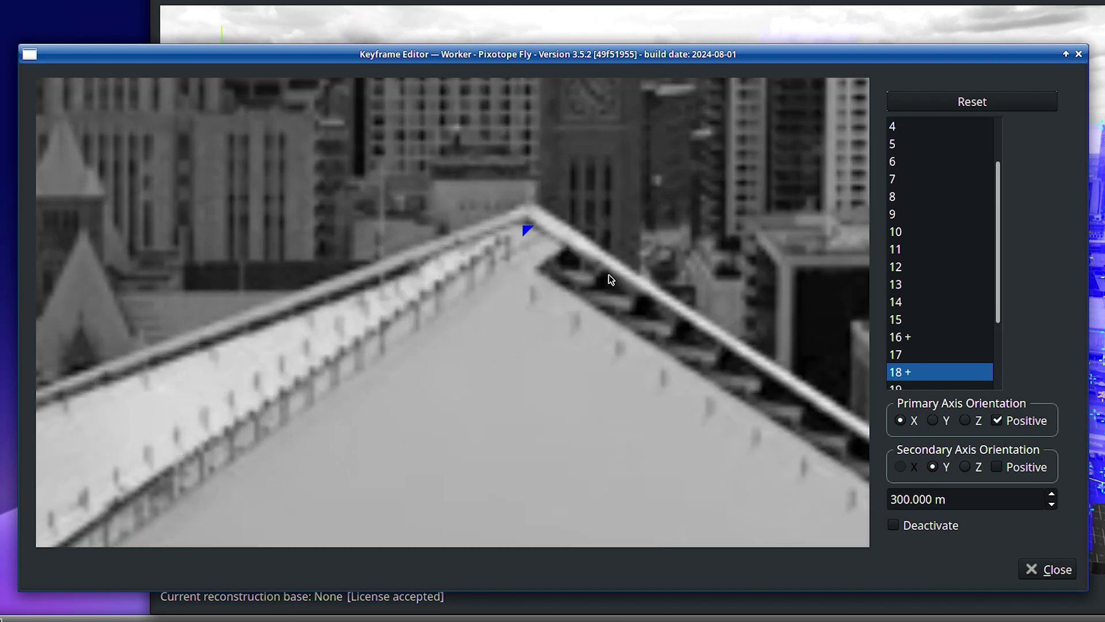
{"action": "scroll", "coordinate": [633, 322], "scroll_direction": "down", "scroll_amount": 10}
{"action": "scroll", "coordinate": [651, 371], "scroll_direction": "down", "scroll_amount": 3}
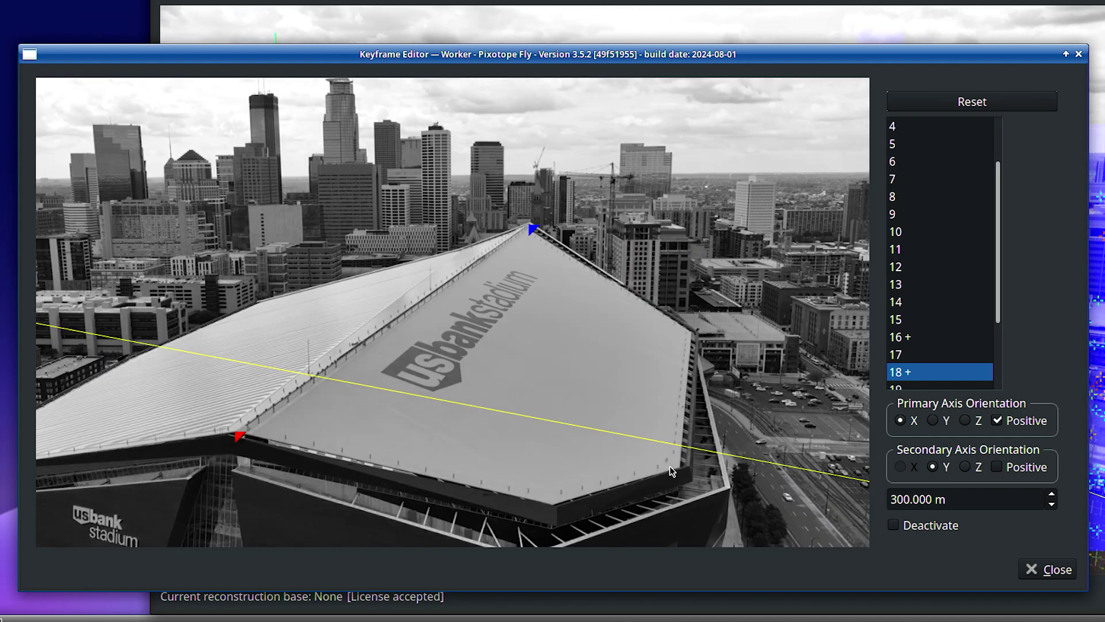
{"action": "scroll", "coordinate": [668, 465], "scroll_direction": "up", "scroll_amount": 10}
{"action": "left_click", "coordinate": [642, 414]}
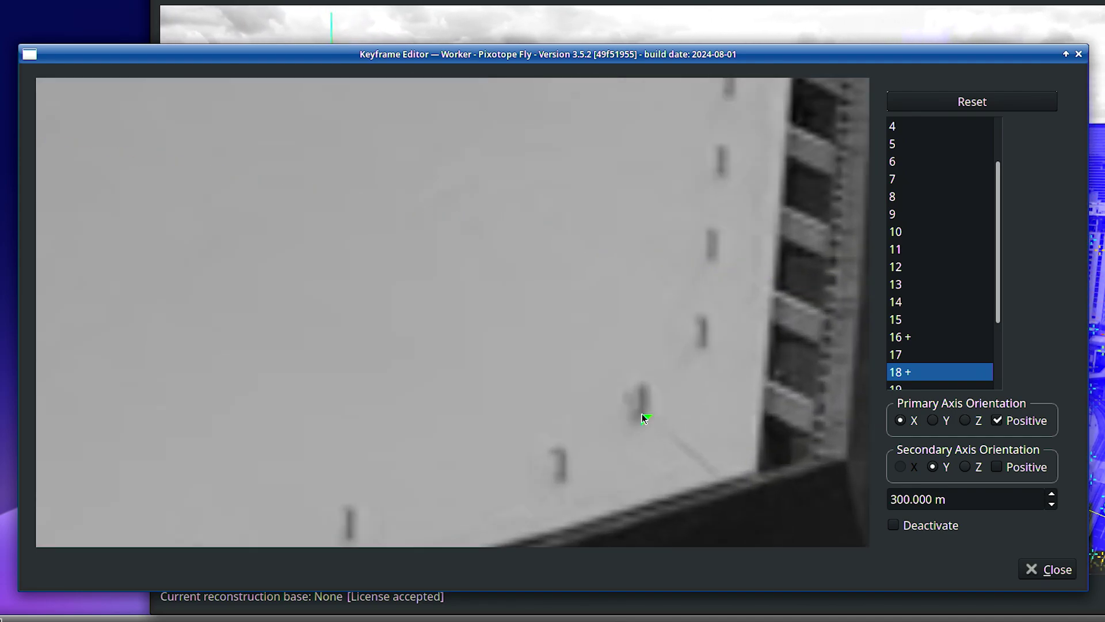
{"action": "scroll", "coordinate": [651, 435], "scroll_direction": "down", "scroll_amount": 10}
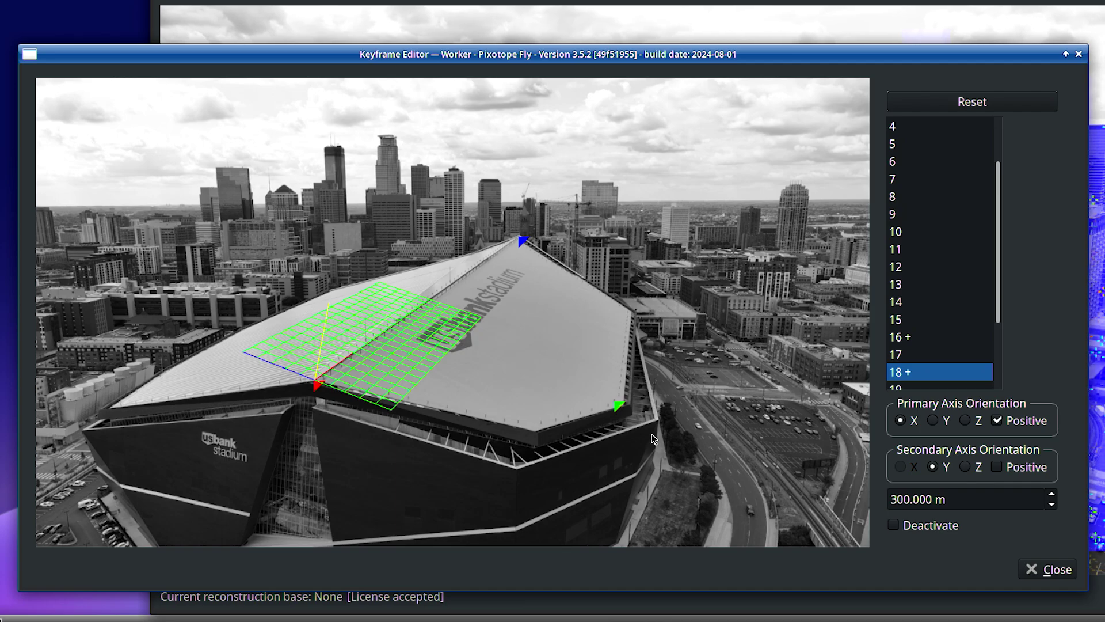
Mark the same three roof reference points in keyframe 21, and check the grid alignment in keyframes 22 and 23.
{"action": "scroll", "coordinate": [969, 326], "scroll_direction": "down", "scroll_amount": 1}
{"action": "left_click", "coordinate": [959, 339]}
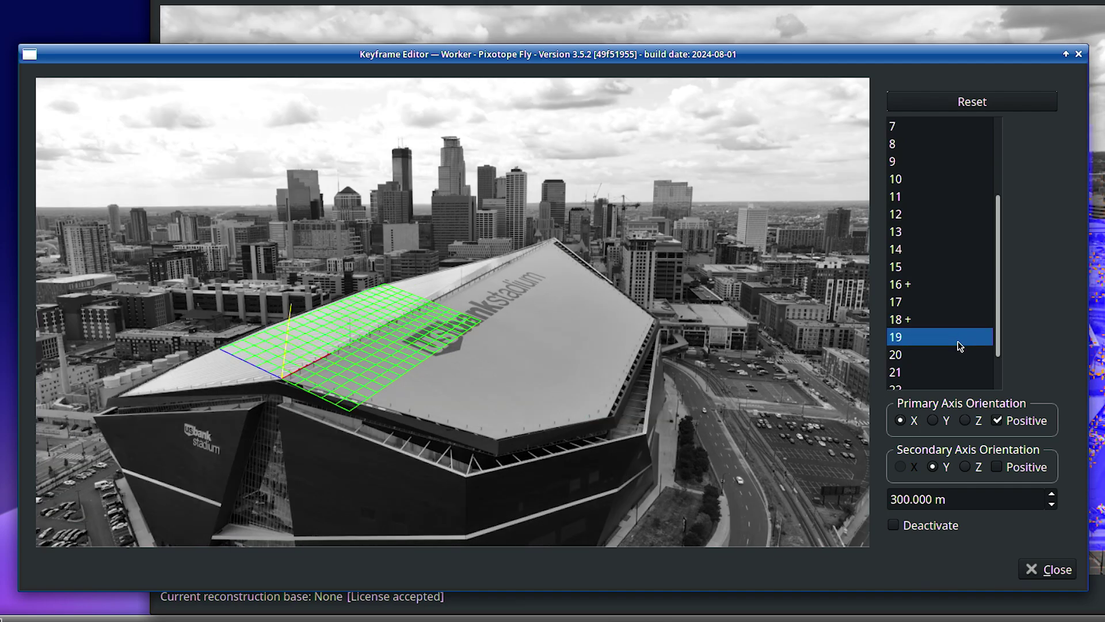
{"action": "left_click", "coordinate": [958, 352]}
{"action": "left_click", "coordinate": [949, 372]}
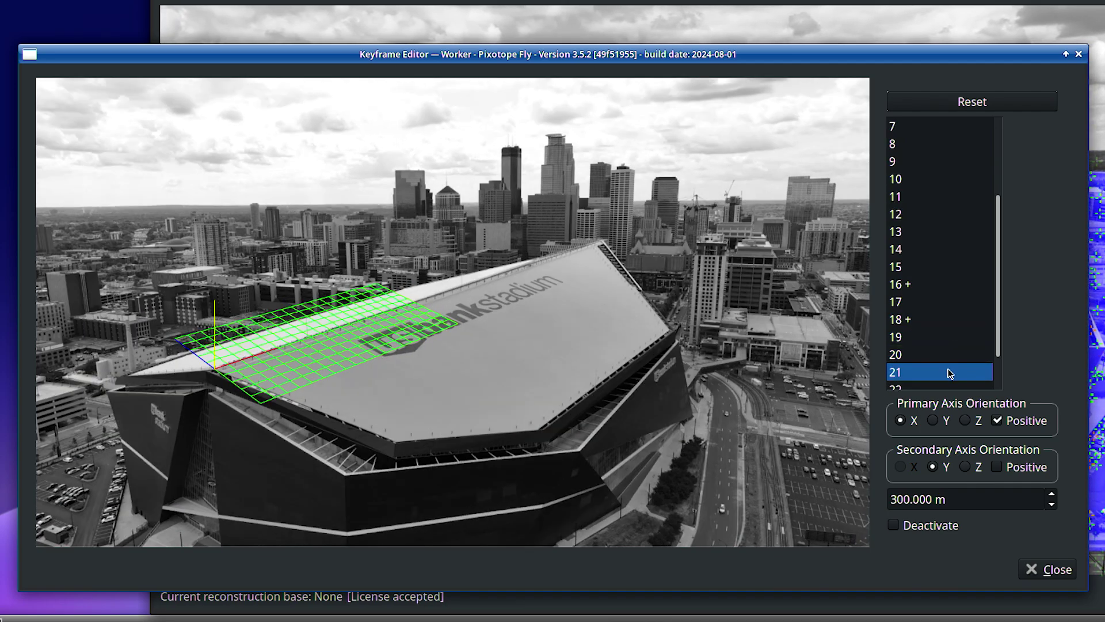
{"action": "scroll", "coordinate": [233, 379], "scroll_direction": "up", "scroll_amount": 10}
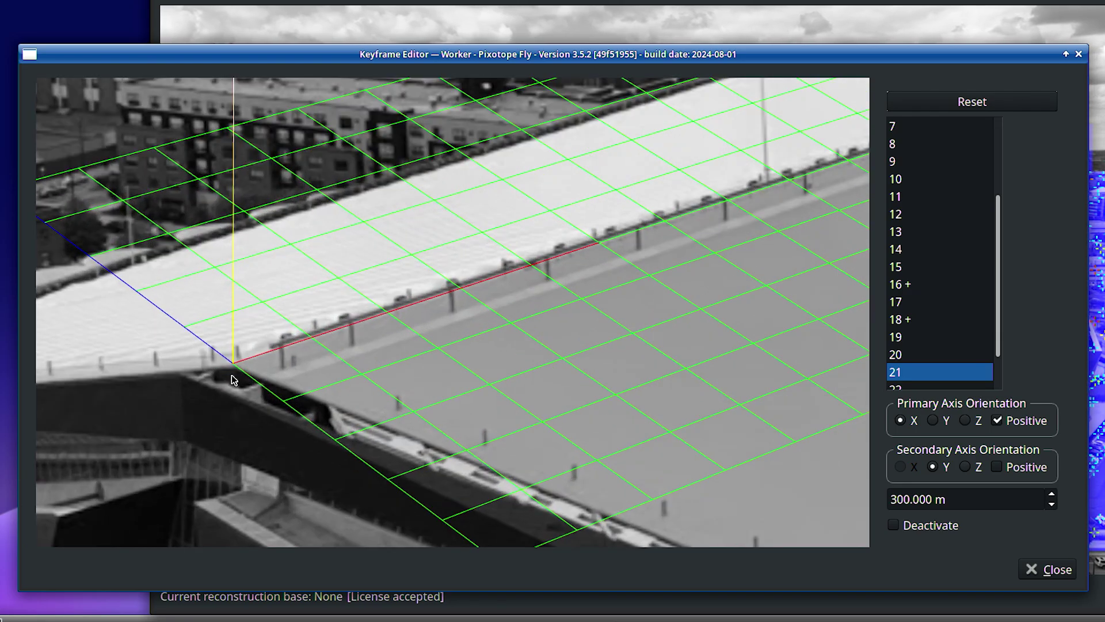
{"action": "scroll", "coordinate": [233, 380], "scroll_direction": "up", "scroll_amount": 5}
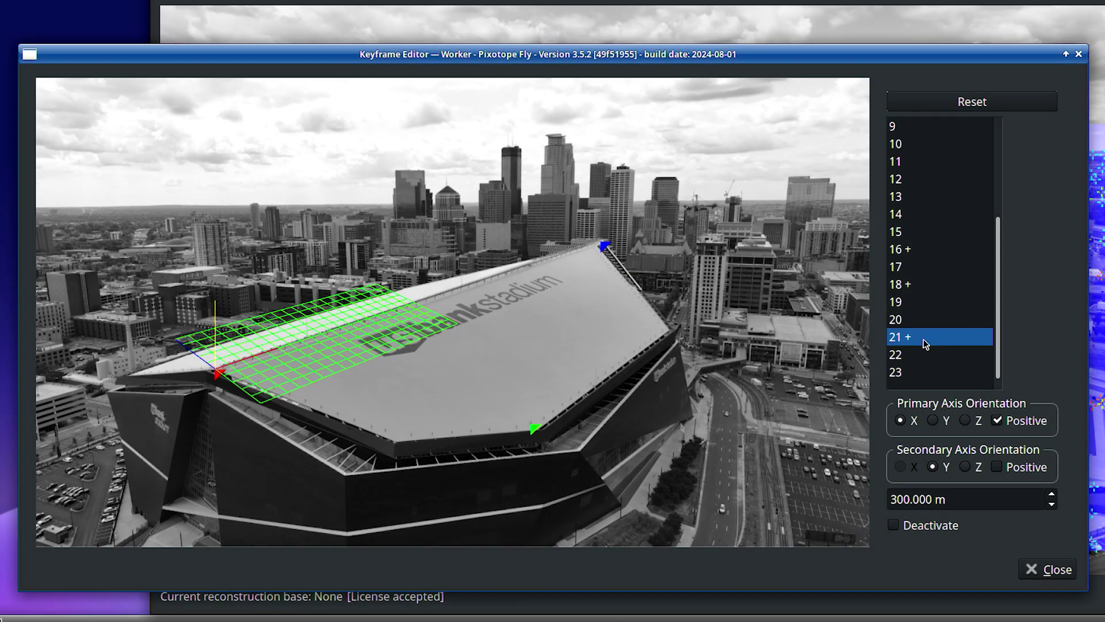
{"action": "left_click", "coordinate": [927, 356]}
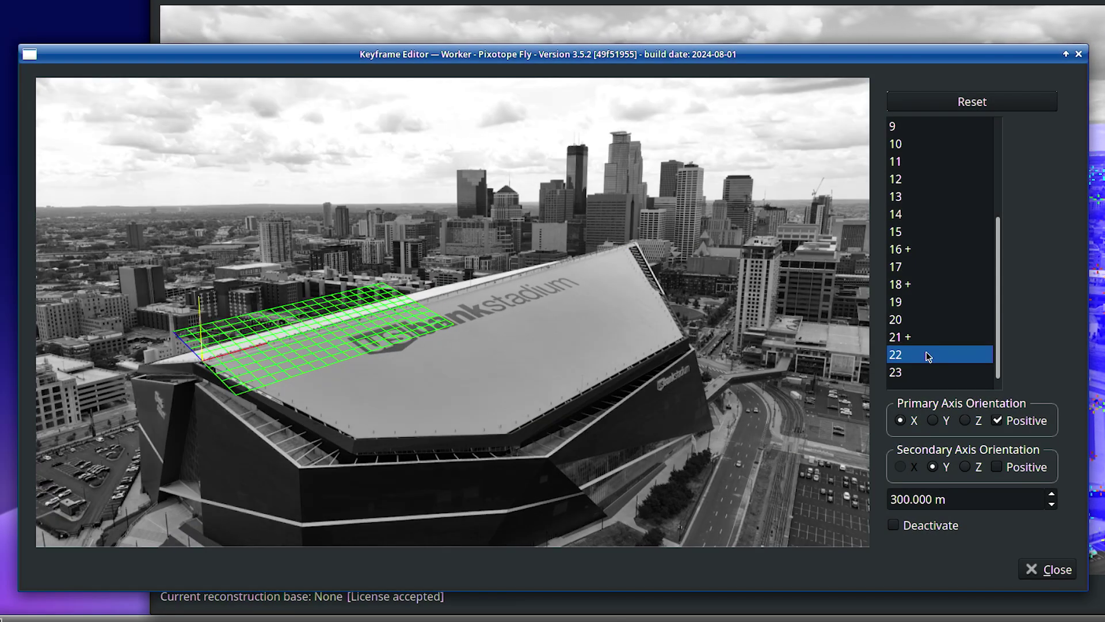
{"action": "left_click", "coordinate": [923, 373]}
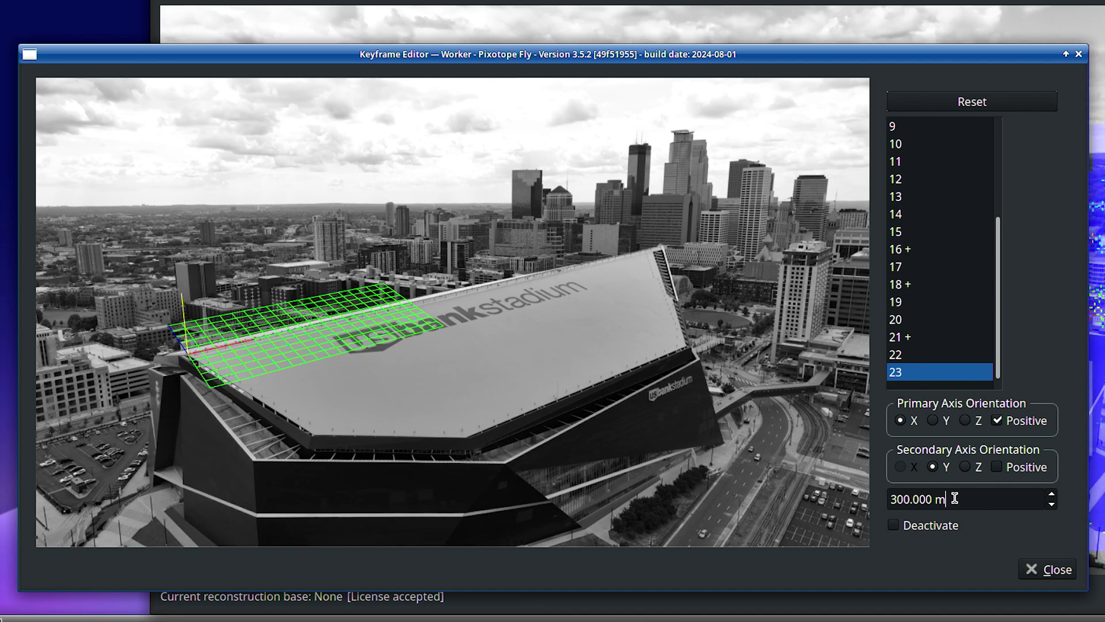
Keep the coordinate system's reference distance at 300 m and close the Keyframe Editor.
{"action": "left_click_drag", "start_coordinate": [947, 498], "coordinate": [854, 496]}
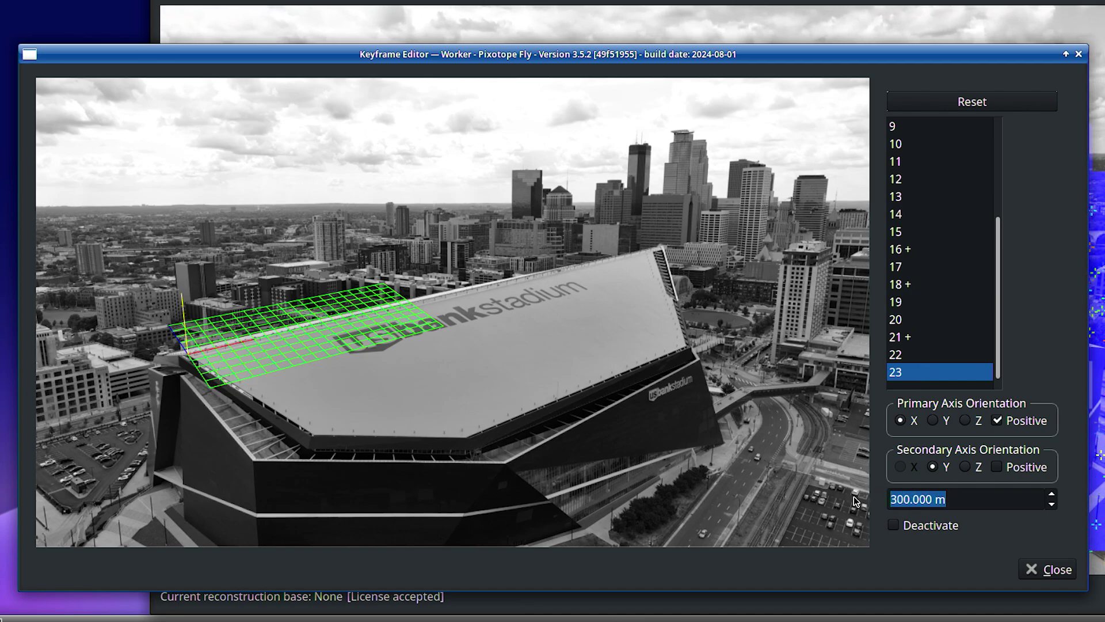
{"action": "left_click", "coordinate": [1052, 572]}
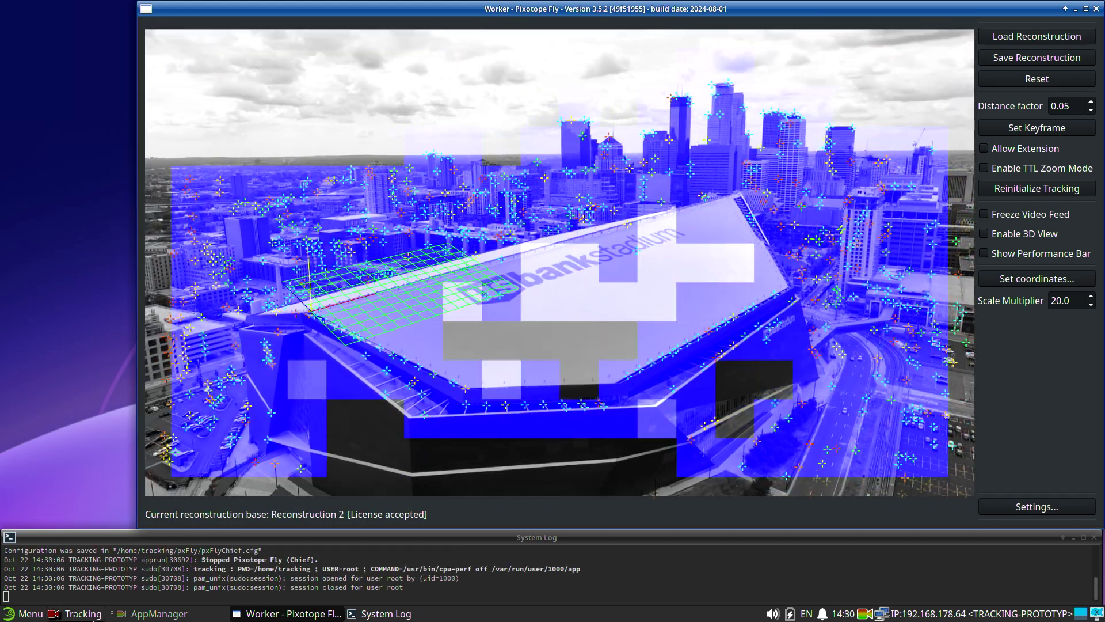
Launch Pixotope Fly in Chief-only mode and choose the lens file Drone_2023-08-08_12-19.flc.
{"action": "left_click", "coordinate": [92, 615]}
{"action": "mouse_move", "coordinate": [132, 523]}
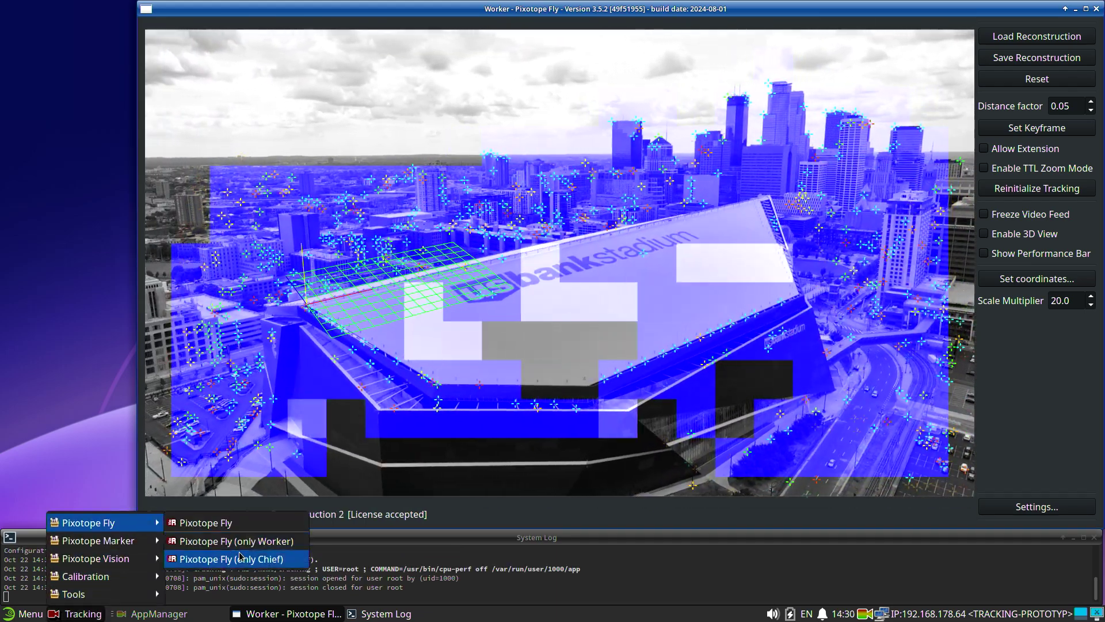
{"action": "left_click", "coordinate": [242, 558]}
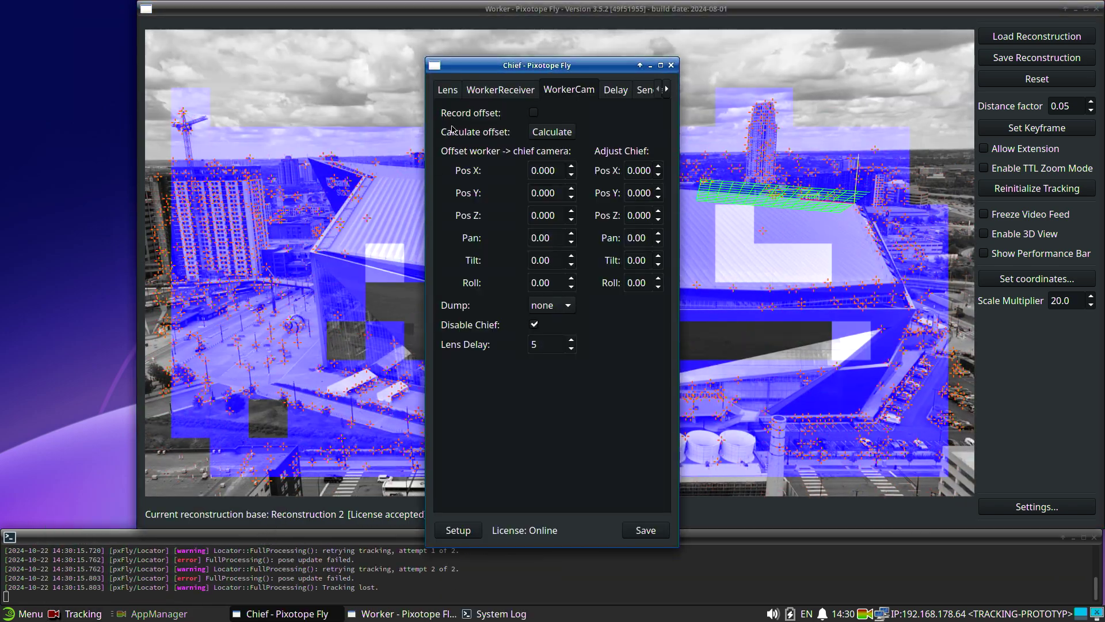
{"action": "left_click", "coordinate": [447, 90]}
{"action": "left_click", "coordinate": [561, 118]}
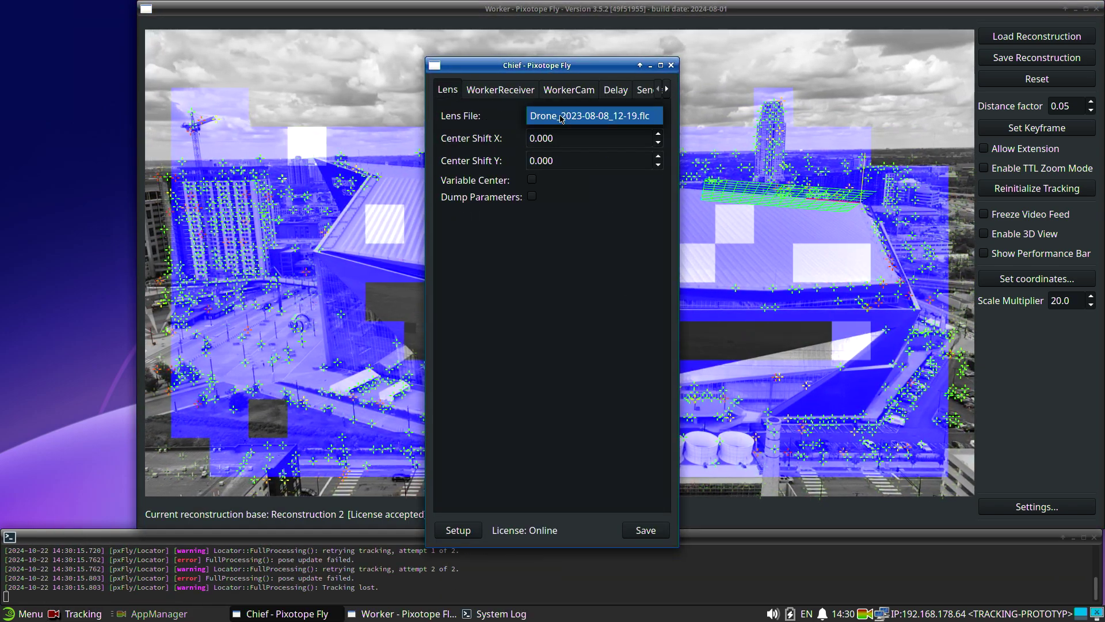
{"action": "left_click", "coordinate": [561, 117]}
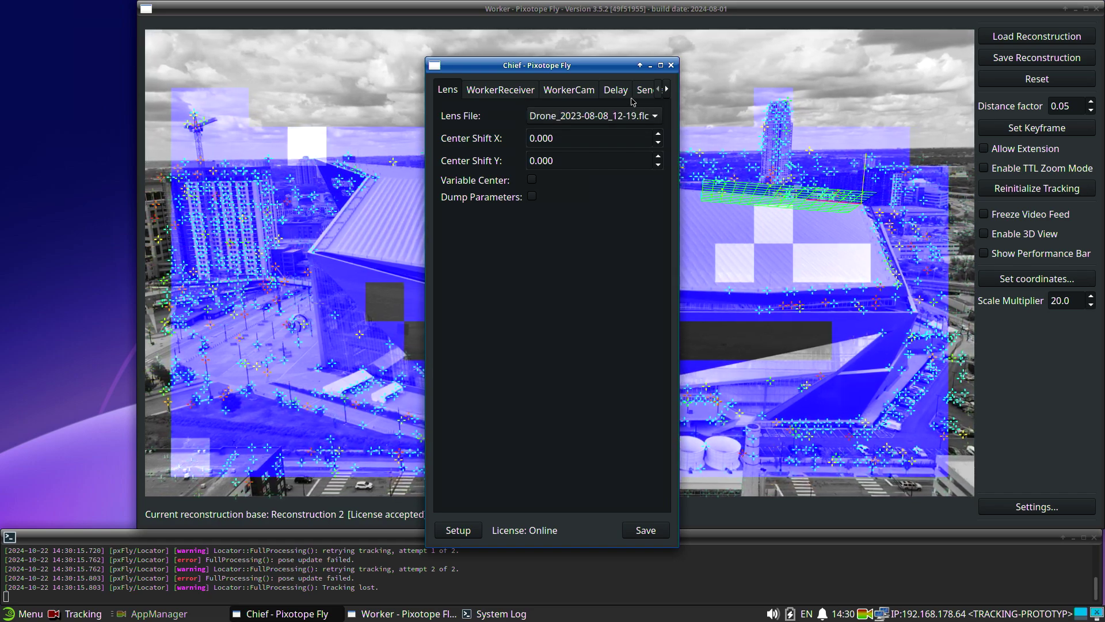
Show the Chief's Sender settings for the tracking data output and save the Chief configuration.
{"action": "left_click", "coordinate": [645, 95]}
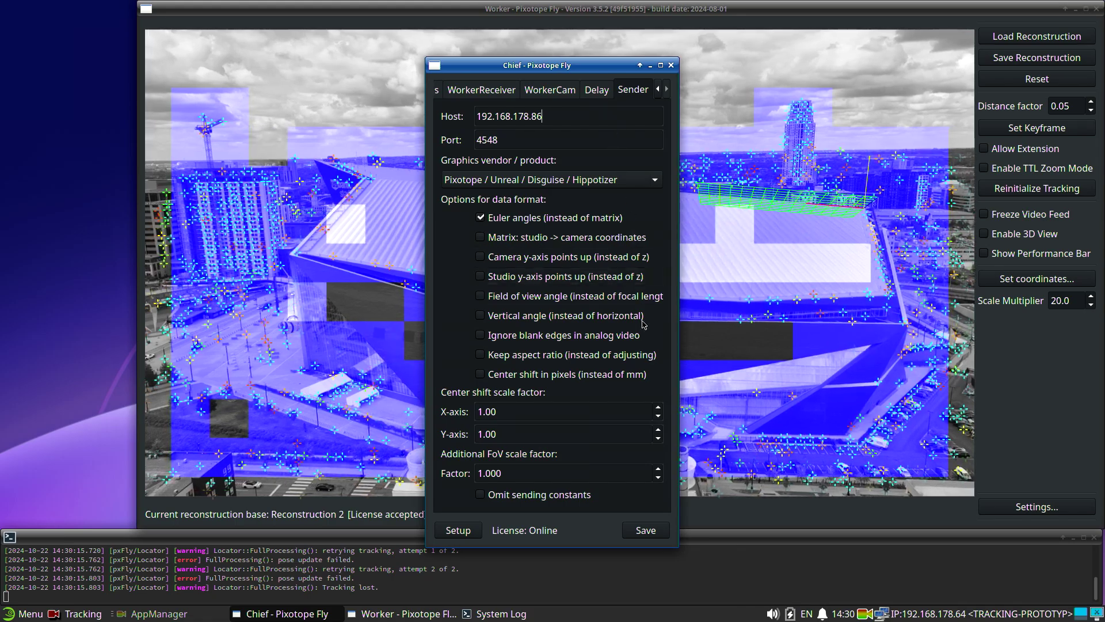
{"action": "left_click", "coordinate": [647, 532]}
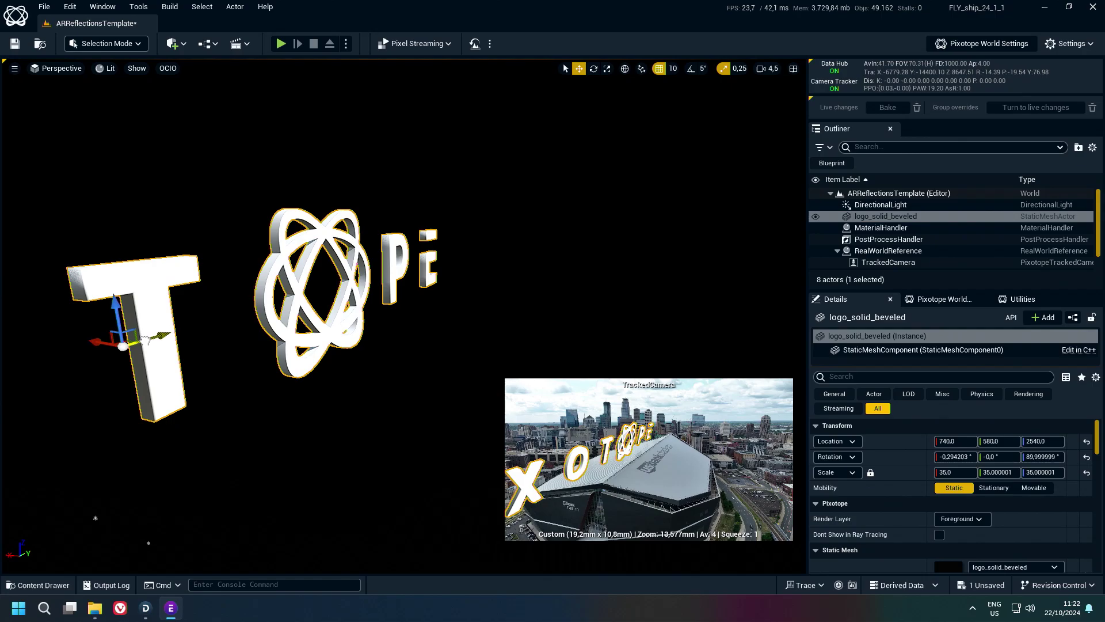
In the Pixotope Editor, move the logo_solid_beveled mesh to Y 15540, rotate it to about -14.7° around X, and play the level.
{"action": "left_click_drag", "start_coordinate": [150, 339], "coordinate": [443, 259]}
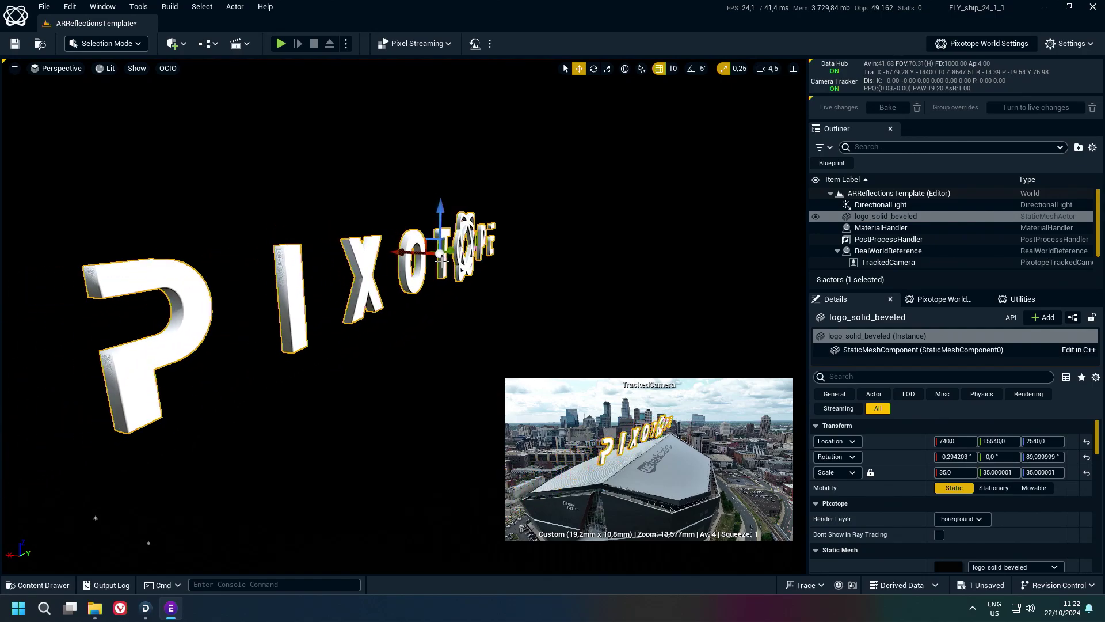
{"action": "key", "text": "e"}
{"action": "left_click_drag", "start_coordinate": [497, 236], "coordinate": [502, 271]}
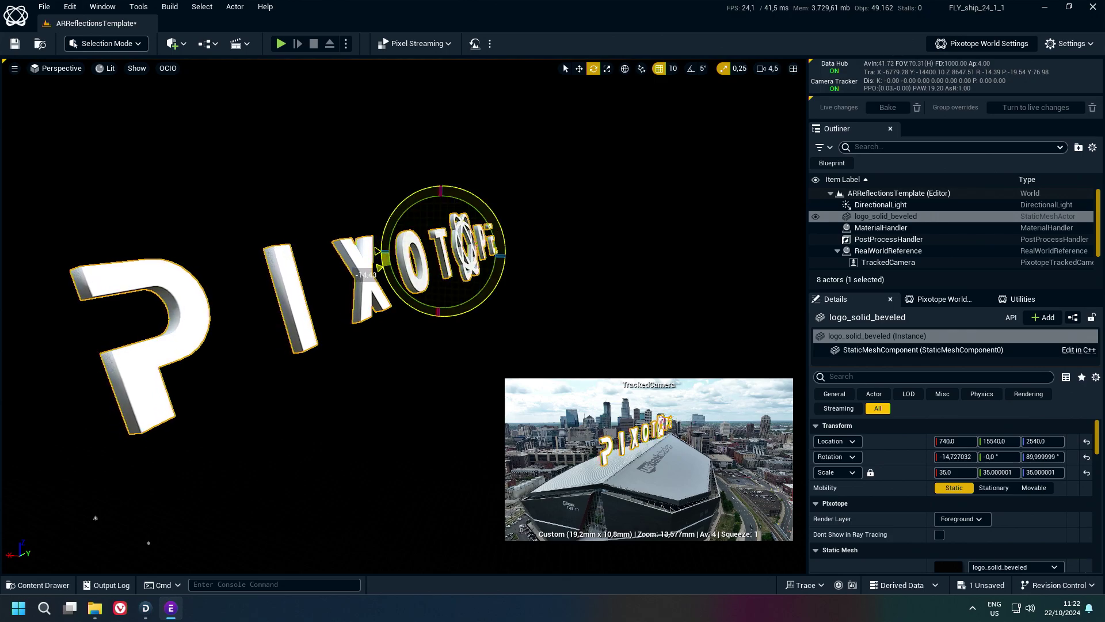
{"action": "left_click", "coordinate": [280, 44]}
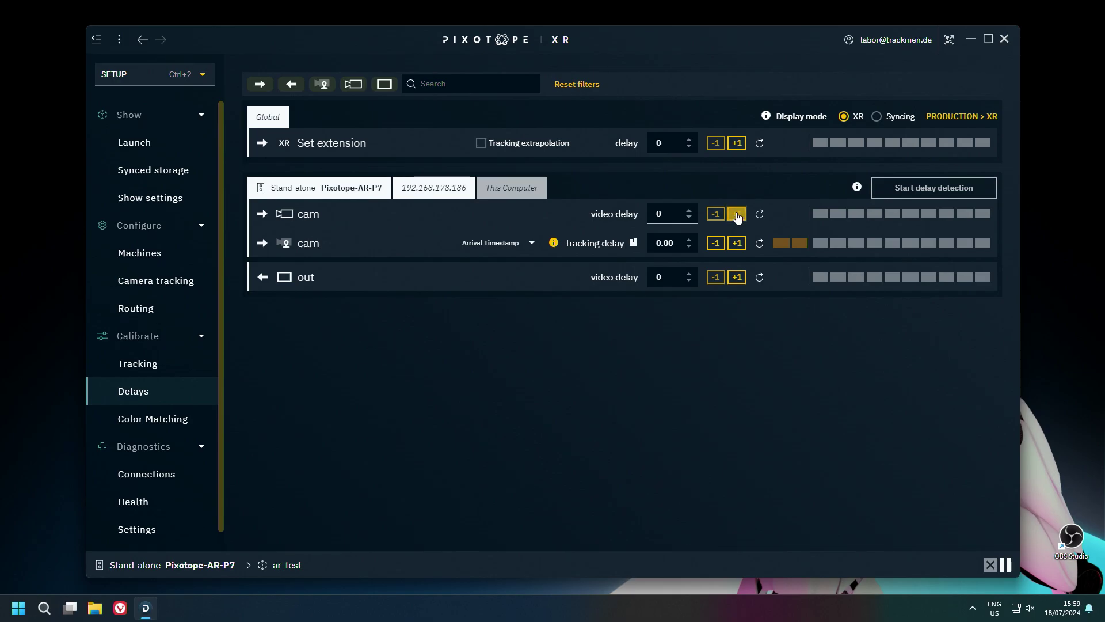
In Pixotope Director's delay calibration, set the cam video input's video delay to 1.
{"action": "left_click", "coordinate": [737, 214]}
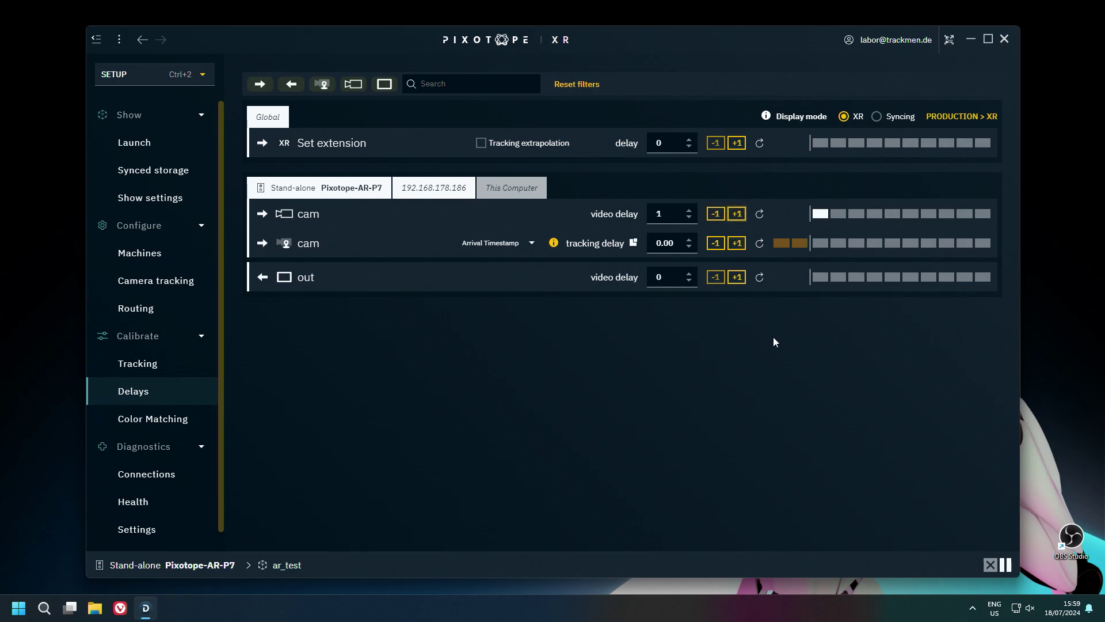